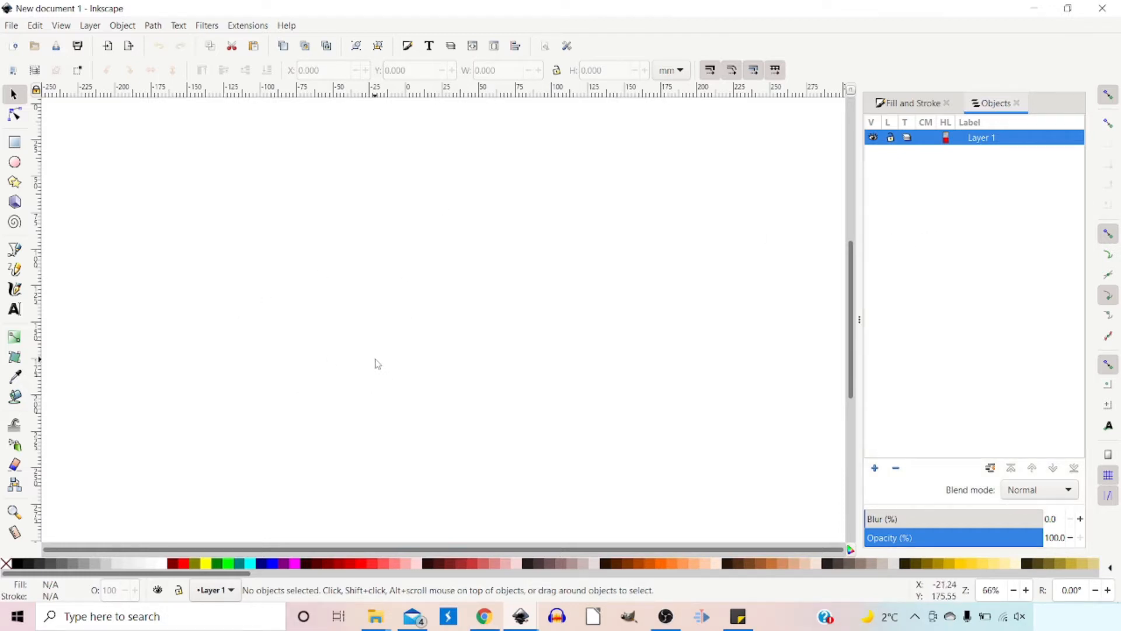
- Switch to the browser and view the black tree-of-life vector among Pixabay's tree graphics, closing the browser when done
{"action": "left_click", "coordinate": [484, 617]}
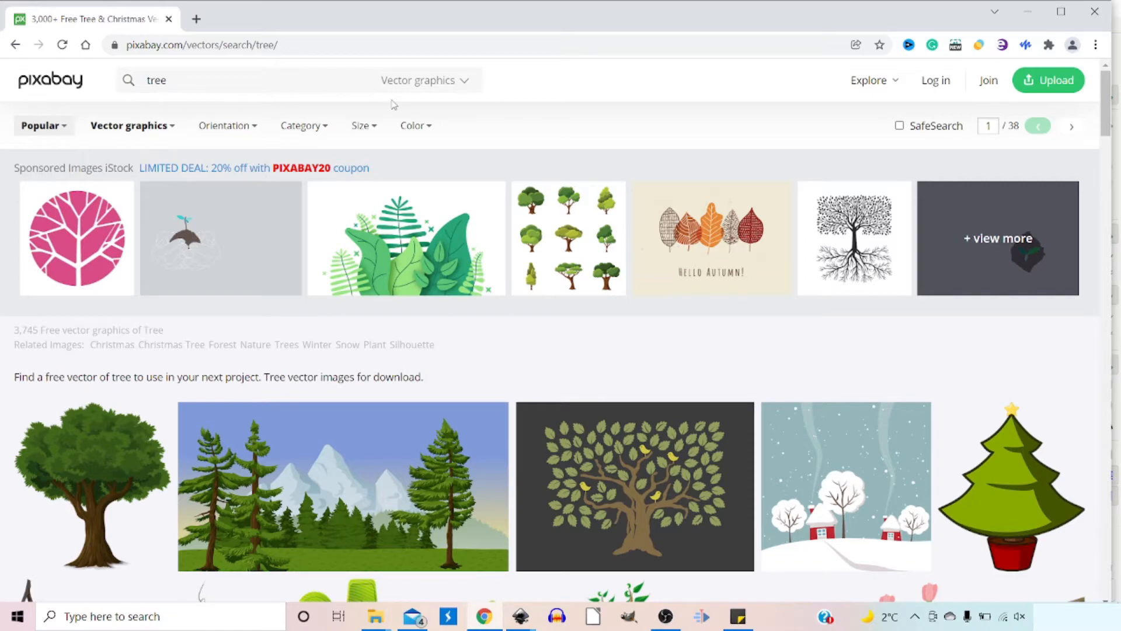
{"action": "scroll", "coordinate": [472, 439], "scroll_direction": "down", "scroll_amount": 9}
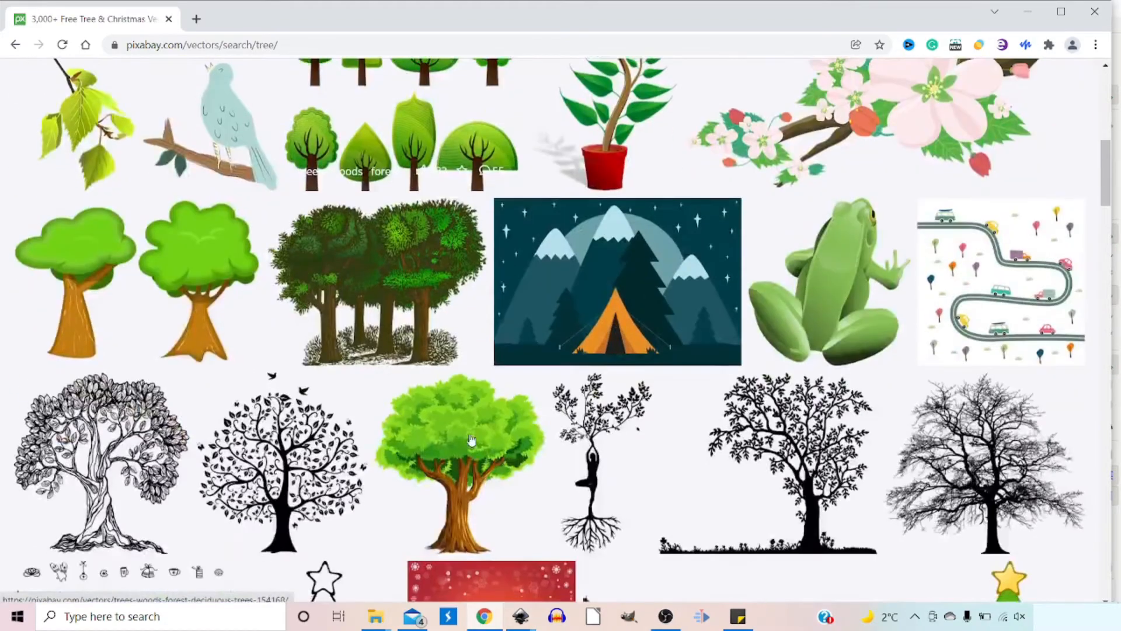
{"action": "scroll", "coordinate": [472, 439], "scroll_direction": "down", "scroll_amount": 4}
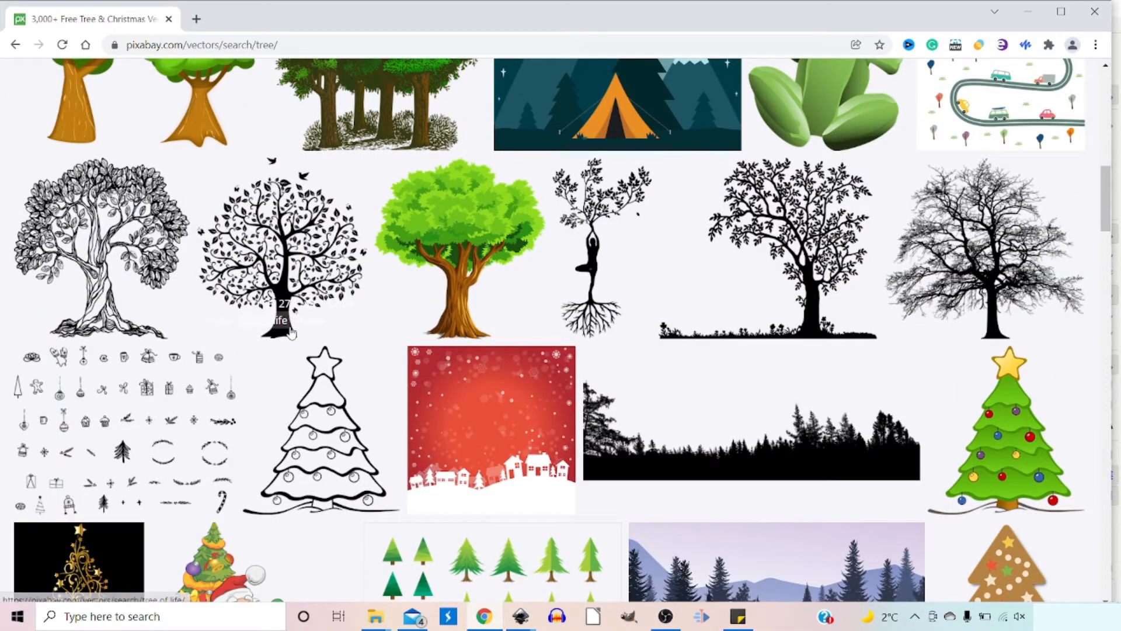
{"action": "left_click", "coordinate": [288, 270]}
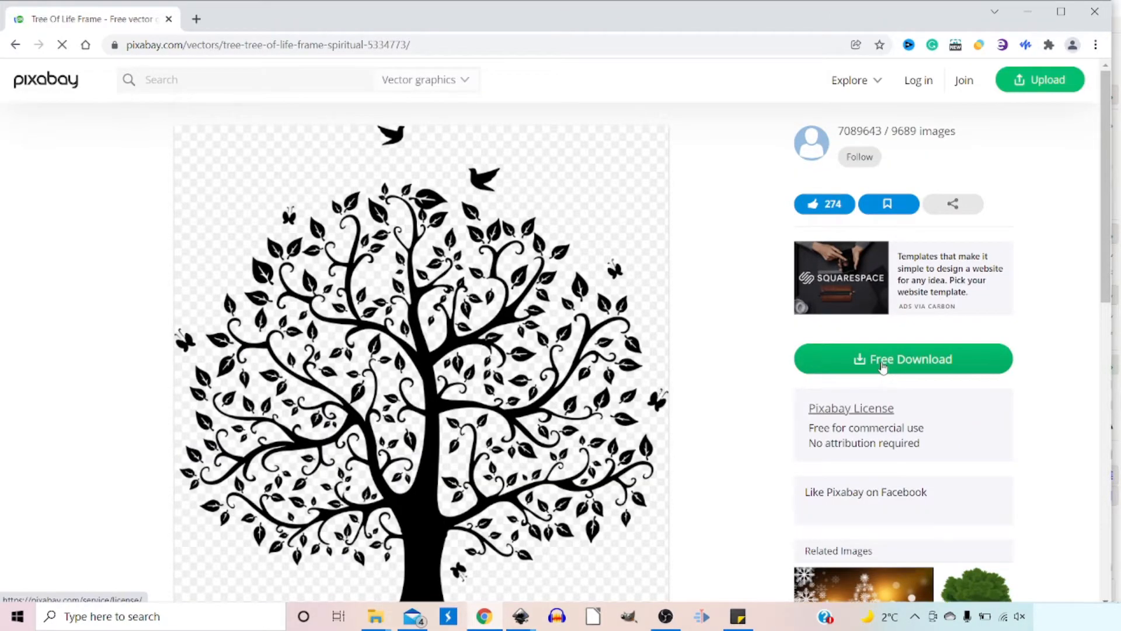
{"action": "left_click", "coordinate": [1095, 11]}
- Import the black tree artwork into the document, keeping the default internal PDF import settings
{"action": "left_click", "coordinate": [10, 26]}
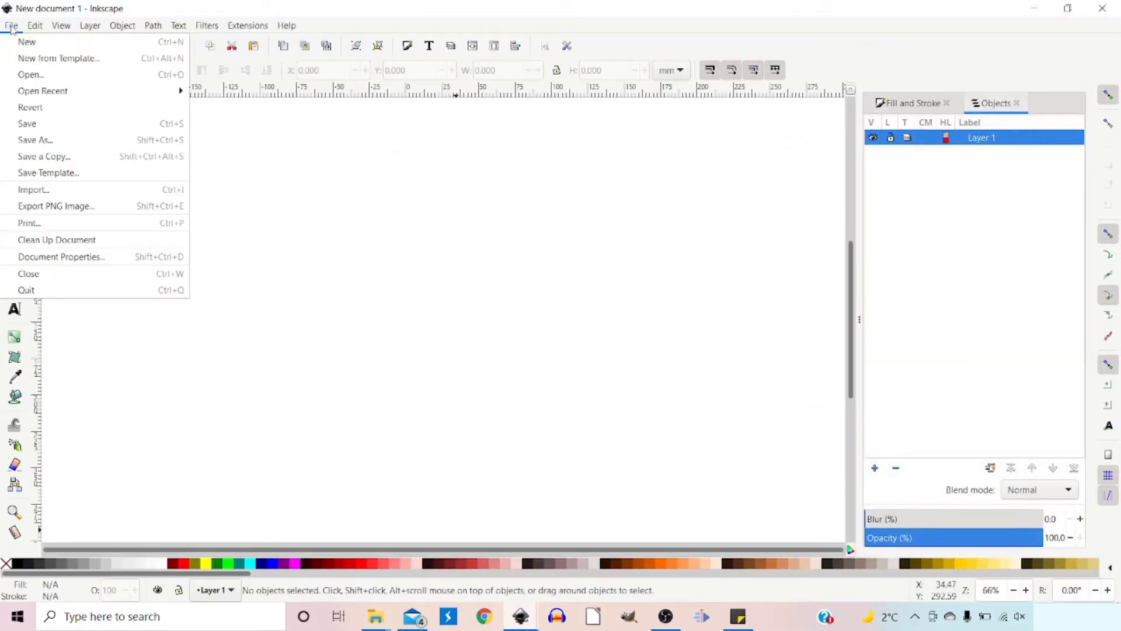
{"action": "left_click", "coordinate": [40, 191]}
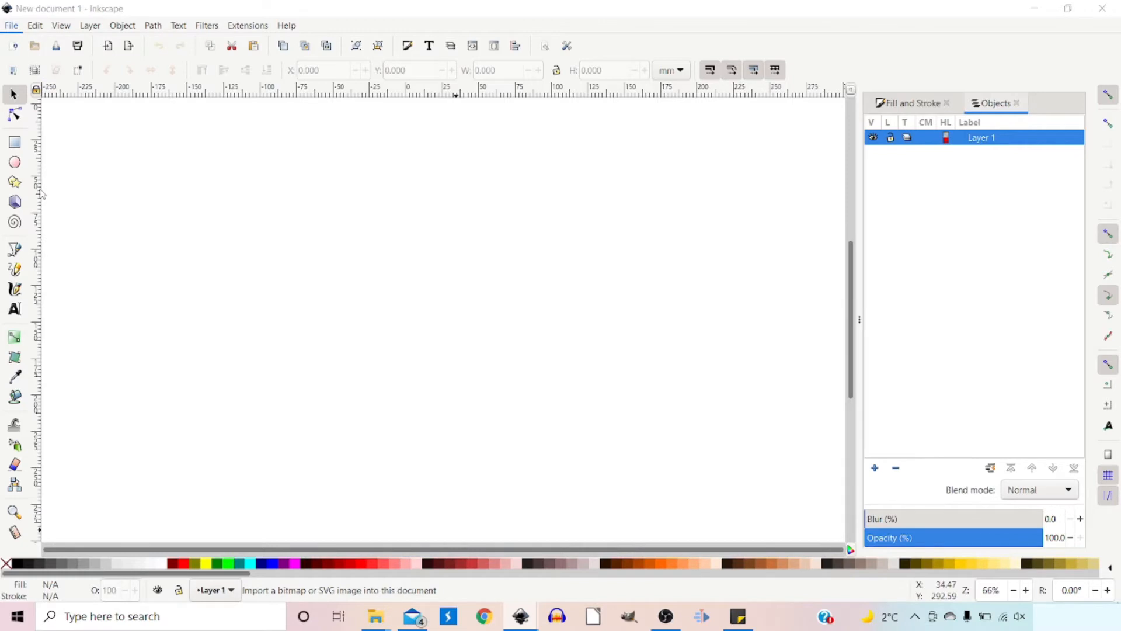
{"action": "double_click", "coordinate": [114, 102]}
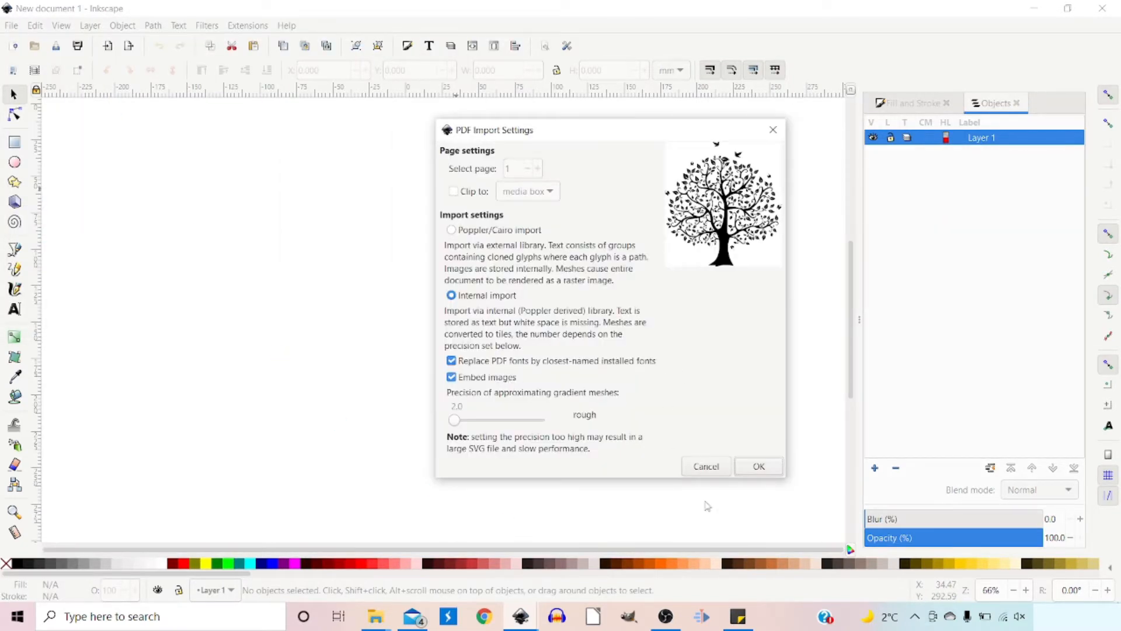
{"action": "left_click", "coordinate": [757, 466]}
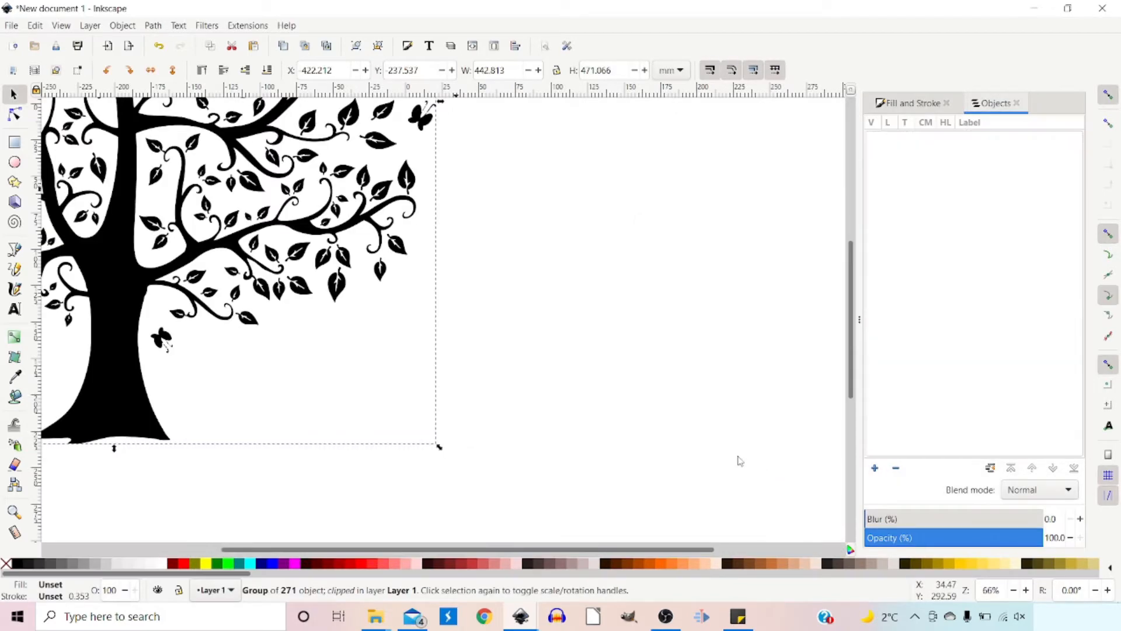
- Ungroup the imported tree artwork and unite all of its pieces into a single path
{"action": "left_click_drag", "start_coordinate": [320, 357], "coordinate": [595, 474]}
{"action": "key", "text": "minus"}
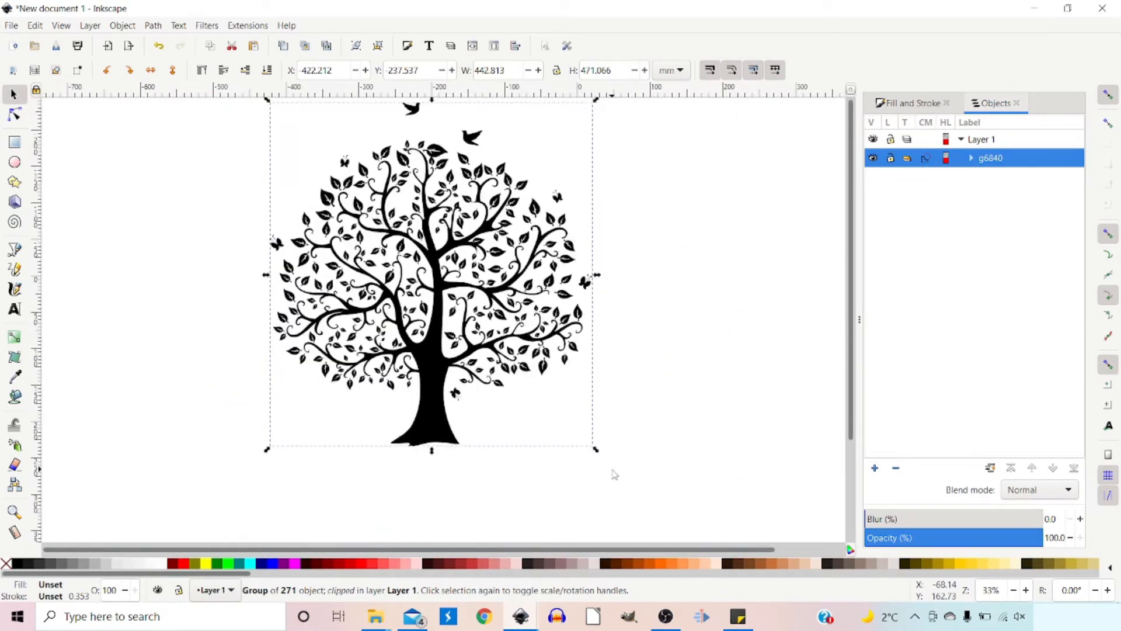
{"action": "left_click_drag", "start_coordinate": [612, 379], "coordinate": [619, 431]}
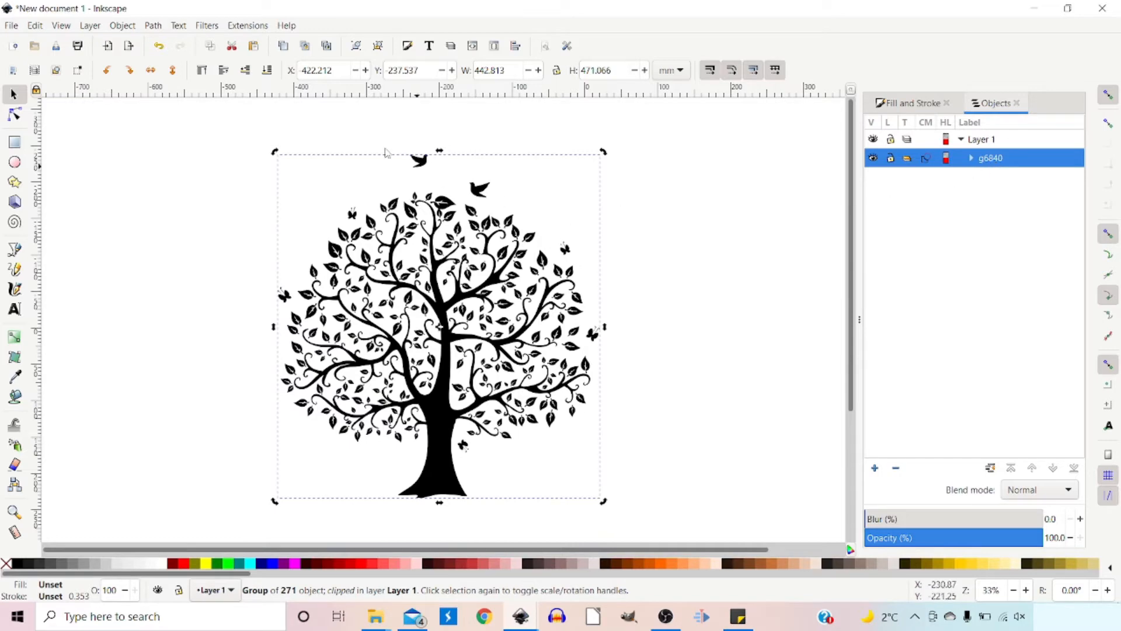
{"action": "left_click", "coordinate": [378, 45]}
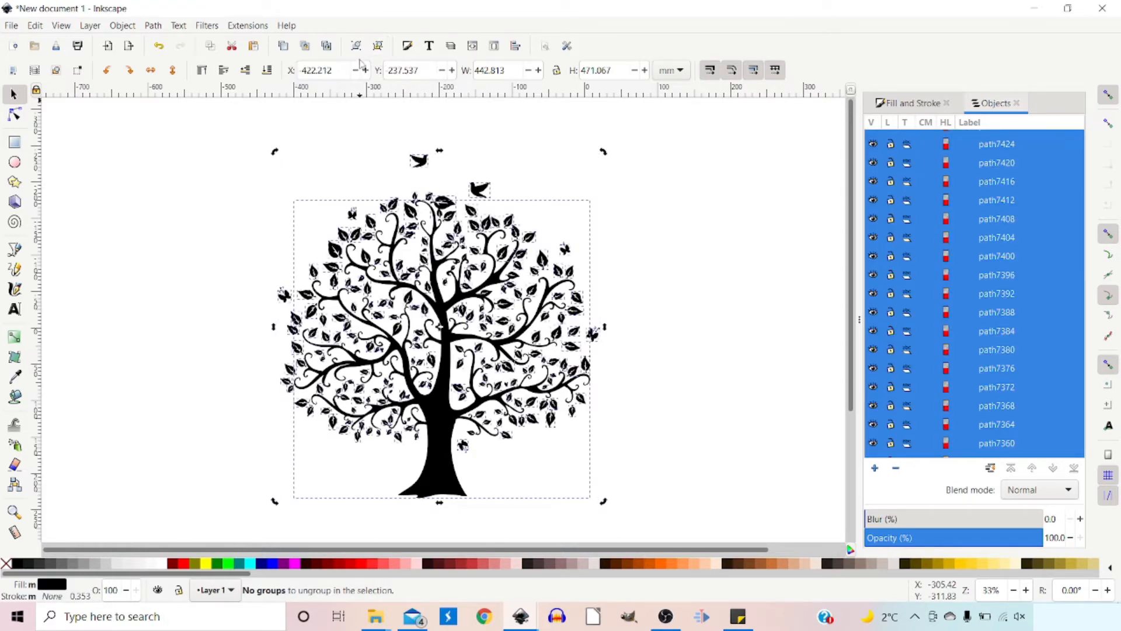
{"action": "left_click", "coordinate": [153, 26]}
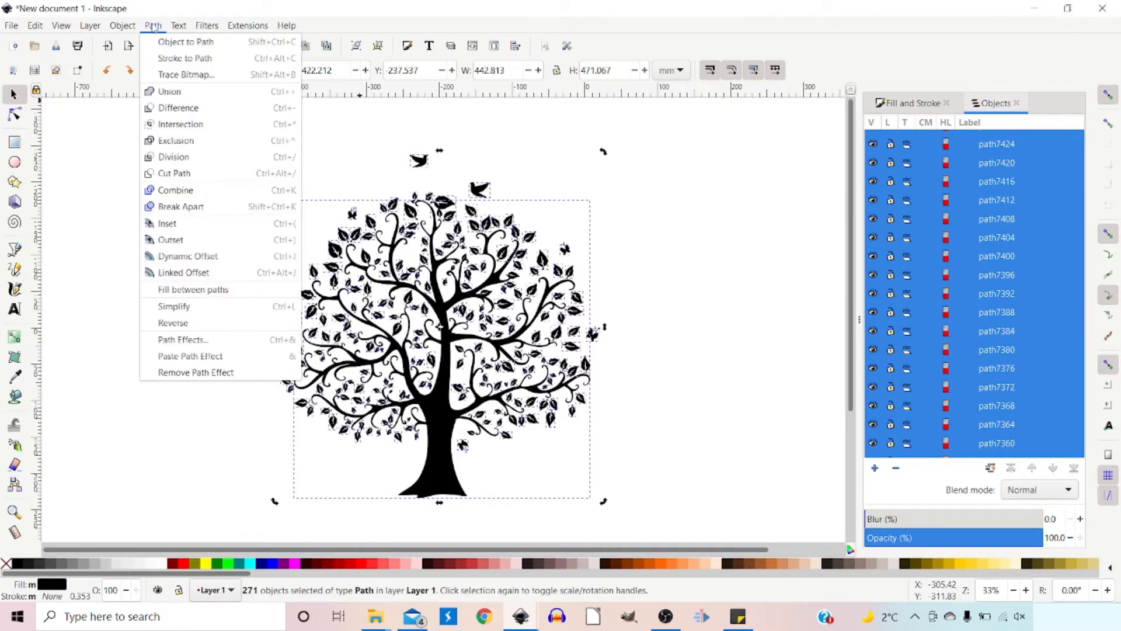
{"action": "left_click", "coordinate": [175, 93]}
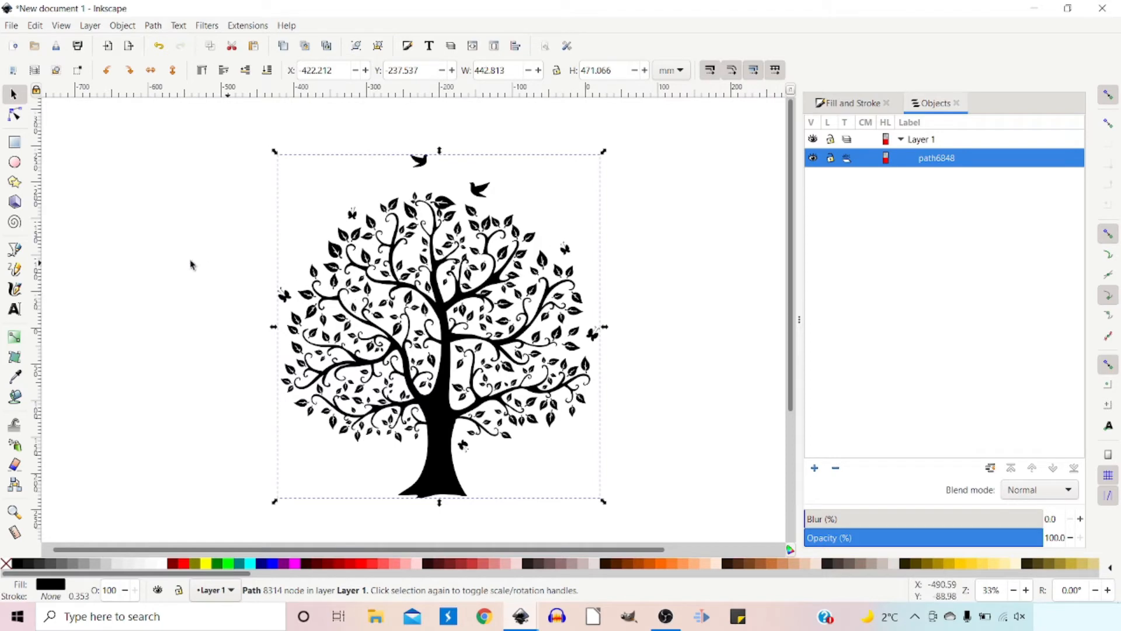
- Add four first names as separate text objects, one below another, in the empty area beside the tree
{"action": "left_click", "coordinate": [14, 309]}
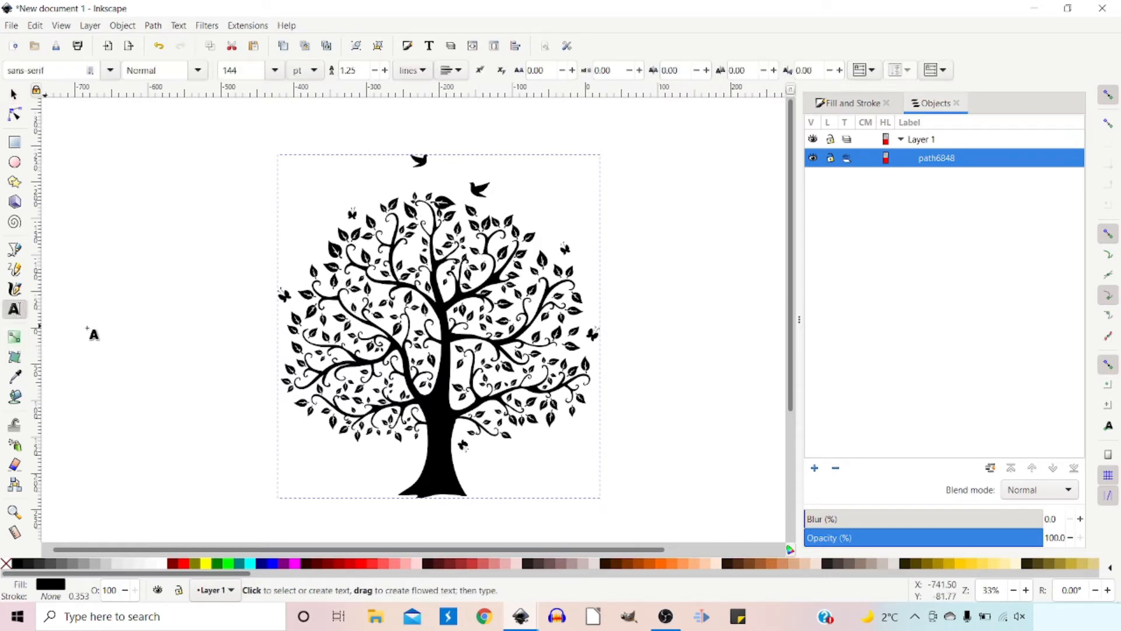
{"action": "left_click", "coordinate": [98, 227]}
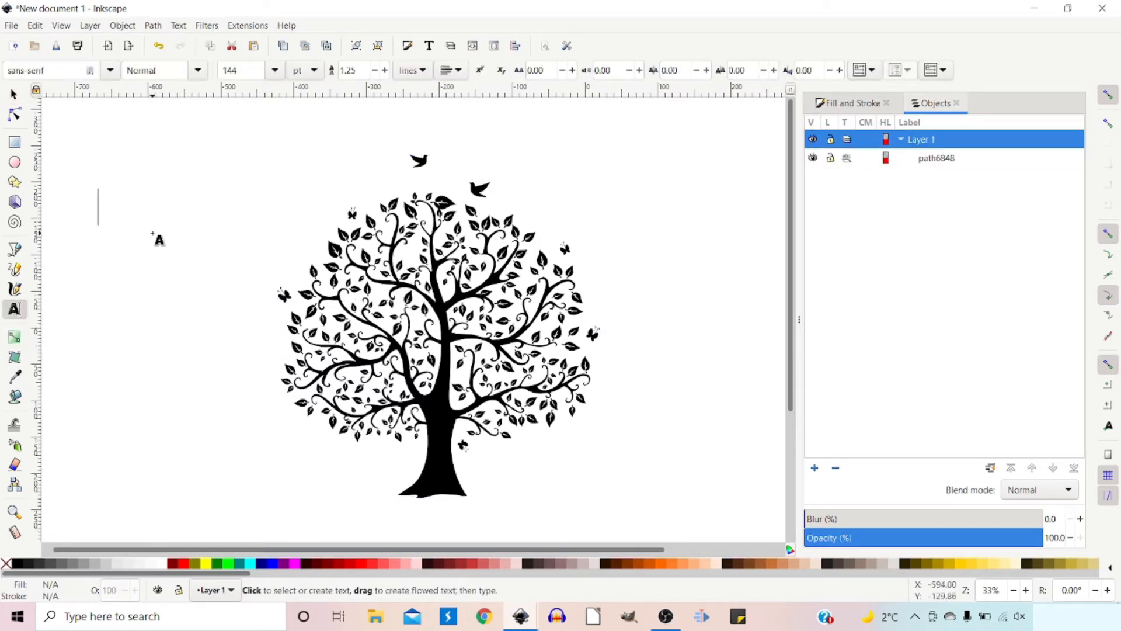
{"action": "type", "text": "Harry"}
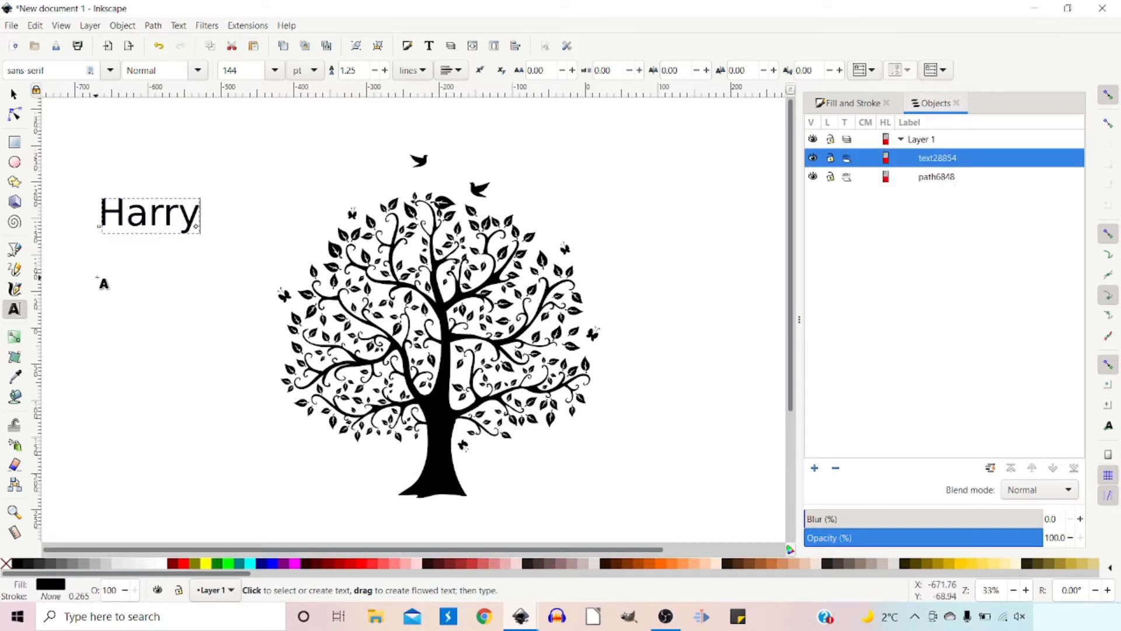
{"action": "left_click", "coordinate": [97, 276]}
{"action": "type", "text": "Jayne"}
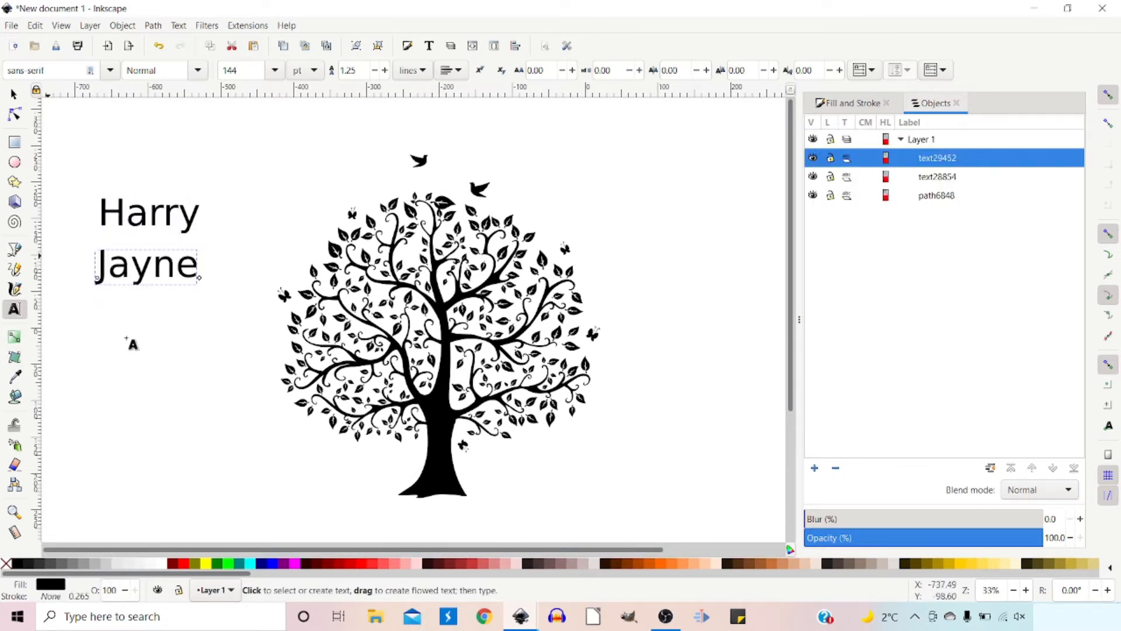
{"action": "left_click", "coordinate": [94, 330]}
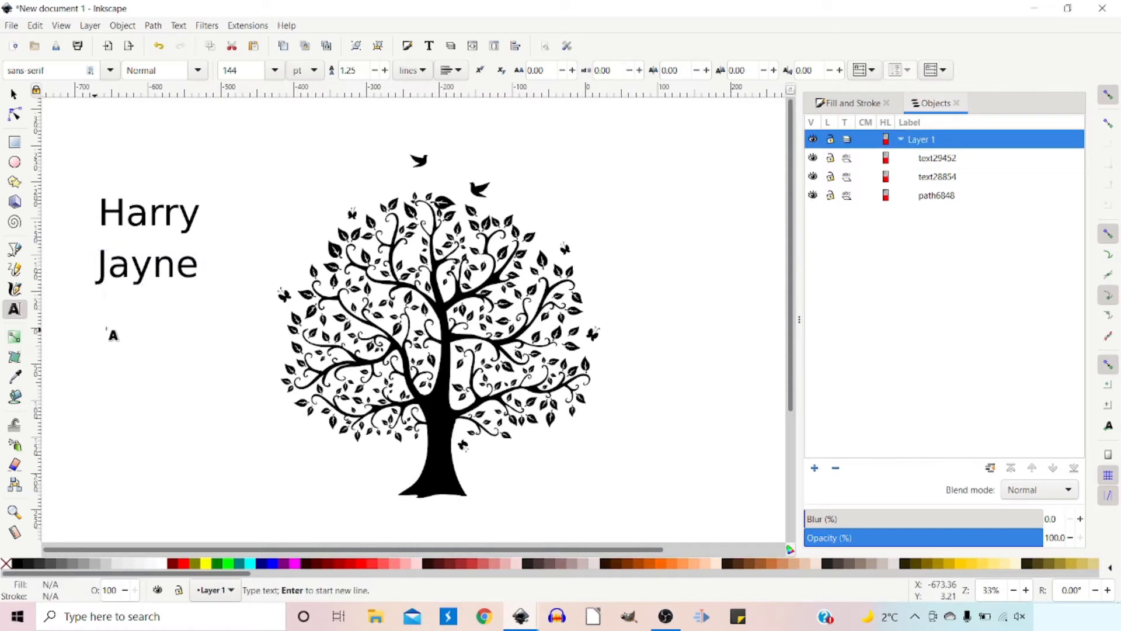
{"action": "type", "text": "Olivia"}
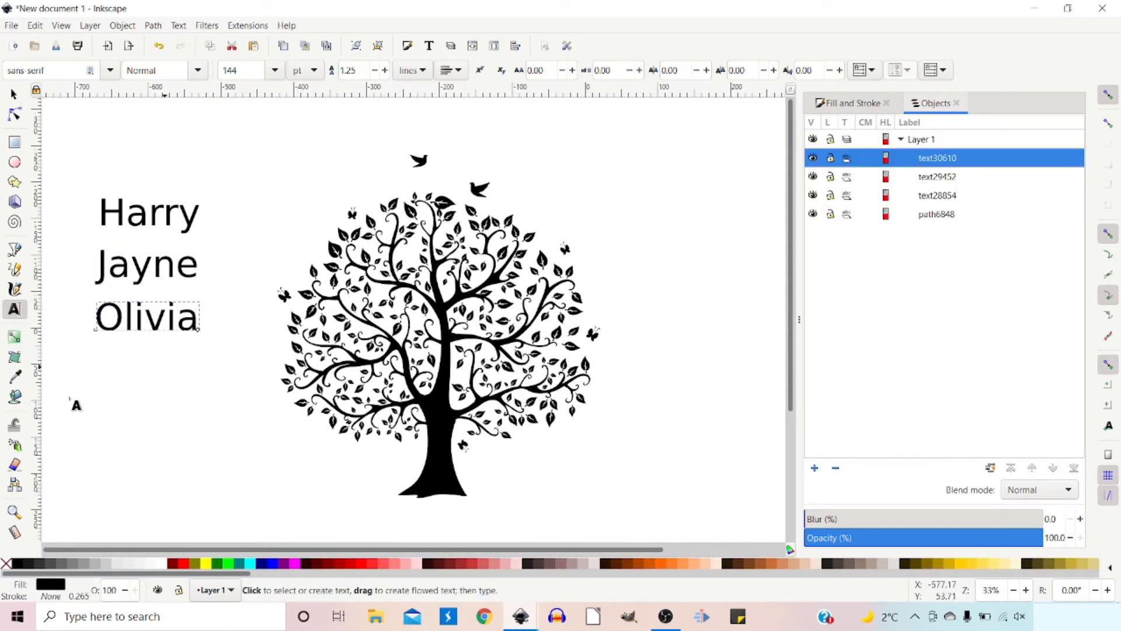
{"action": "left_click", "coordinate": [113, 376]}
{"action": "left_click", "coordinate": [91, 386]}
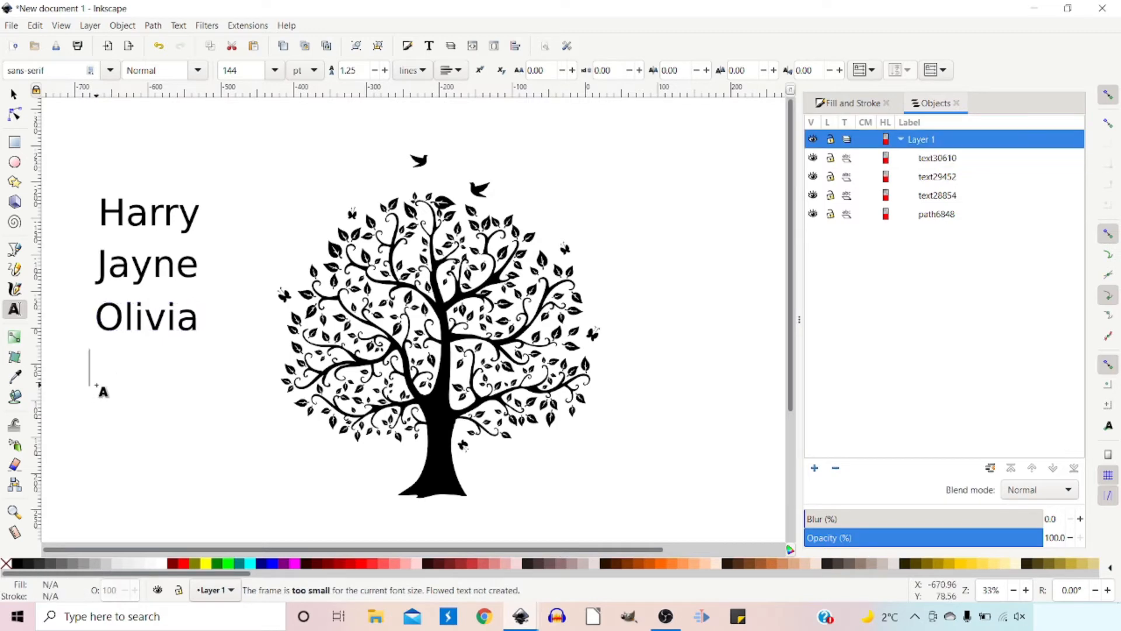
{"action": "type", "text": "Tim"}
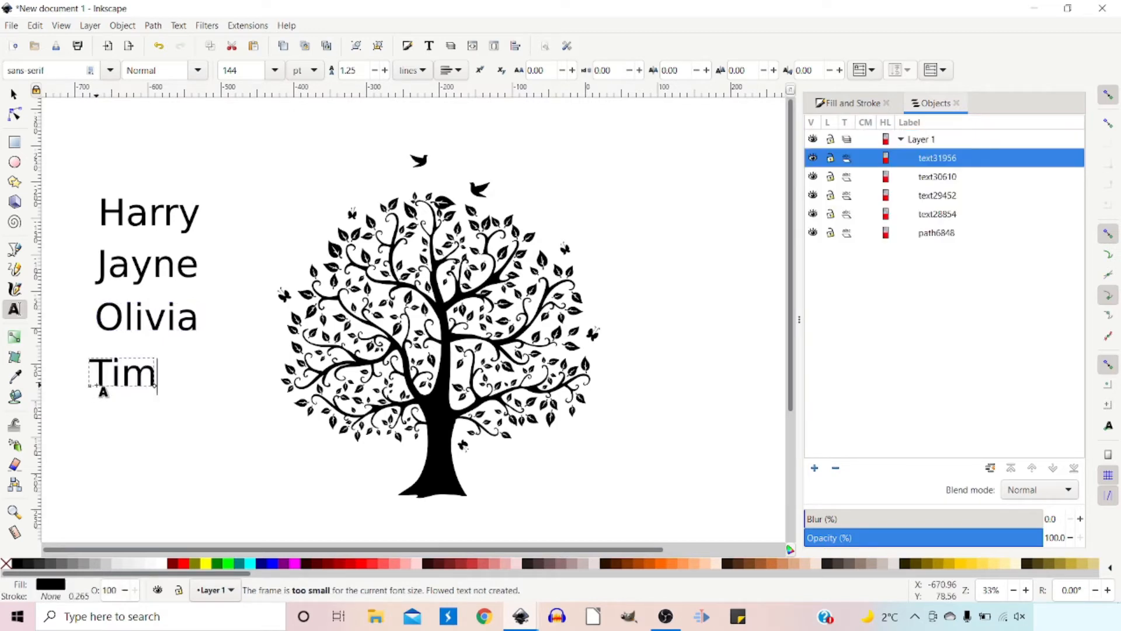
- Apply the Magnolia Script font to all four name texts and fill them with red
{"action": "key", "text": "F1"}
{"action": "left_click_drag", "start_coordinate": [69, 174], "coordinate": [238, 444]}
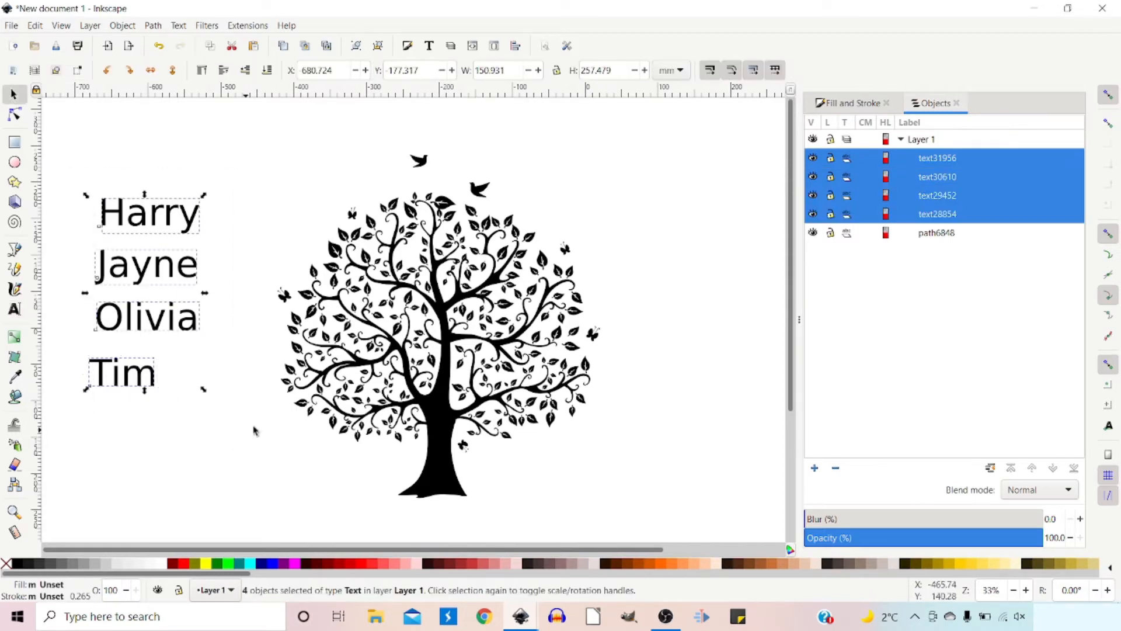
{"action": "left_click", "coordinate": [429, 46]}
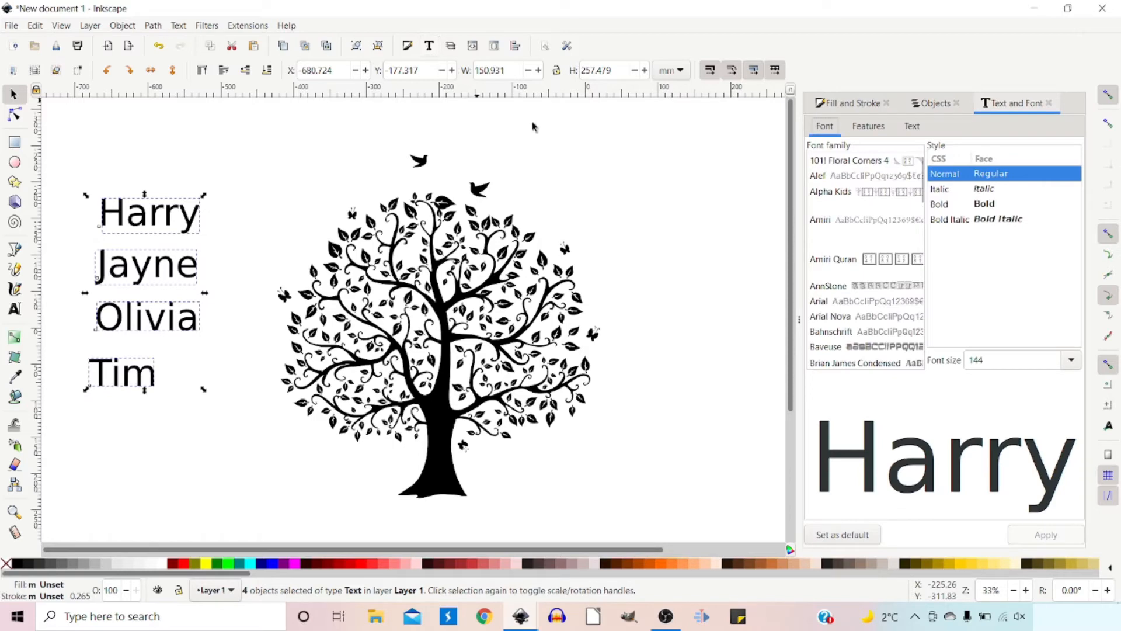
{"action": "scroll", "coordinate": [881, 251], "scroll_direction": "down", "scroll_amount": 20}
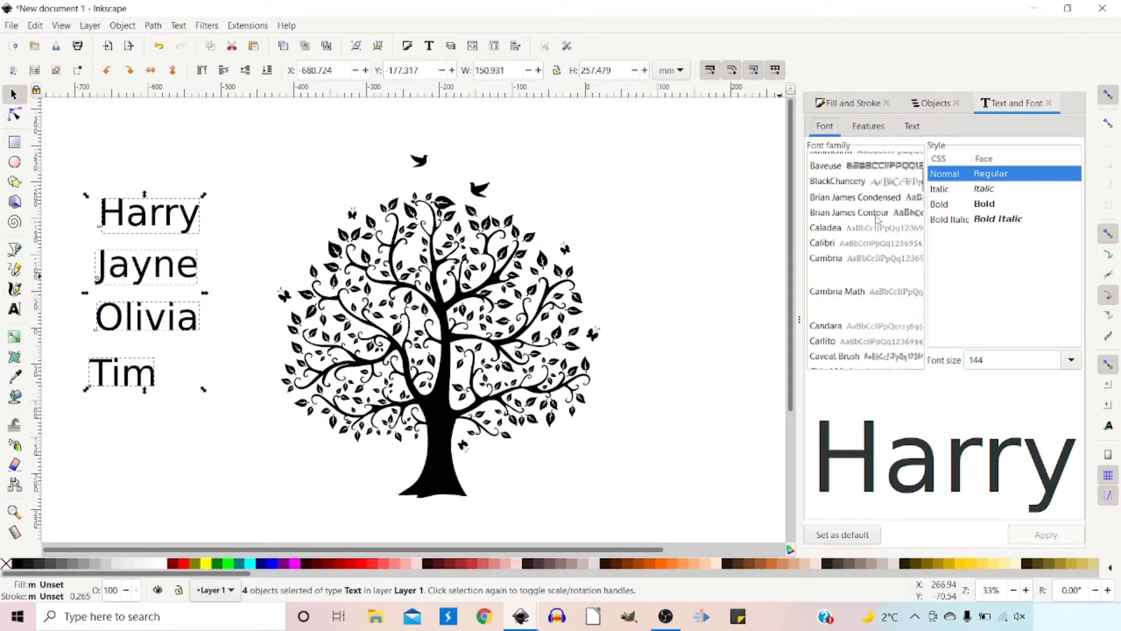
{"action": "scroll", "coordinate": [874, 230], "scroll_direction": "down", "scroll_amount": 15}
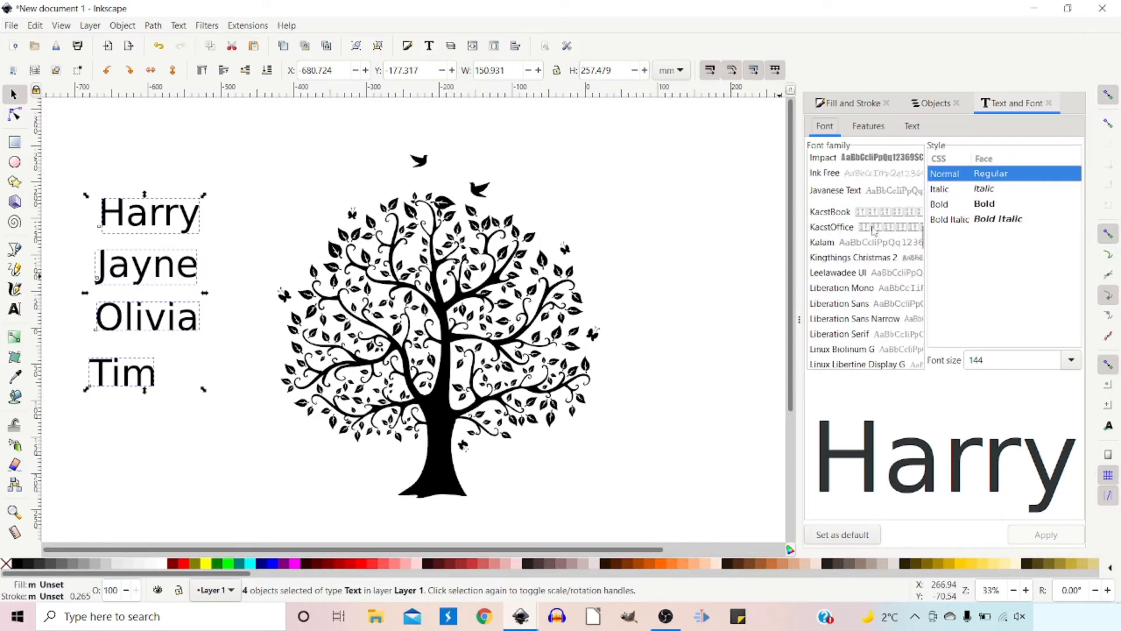
{"action": "scroll", "coordinate": [871, 232], "scroll_direction": "up", "scroll_amount": 2}
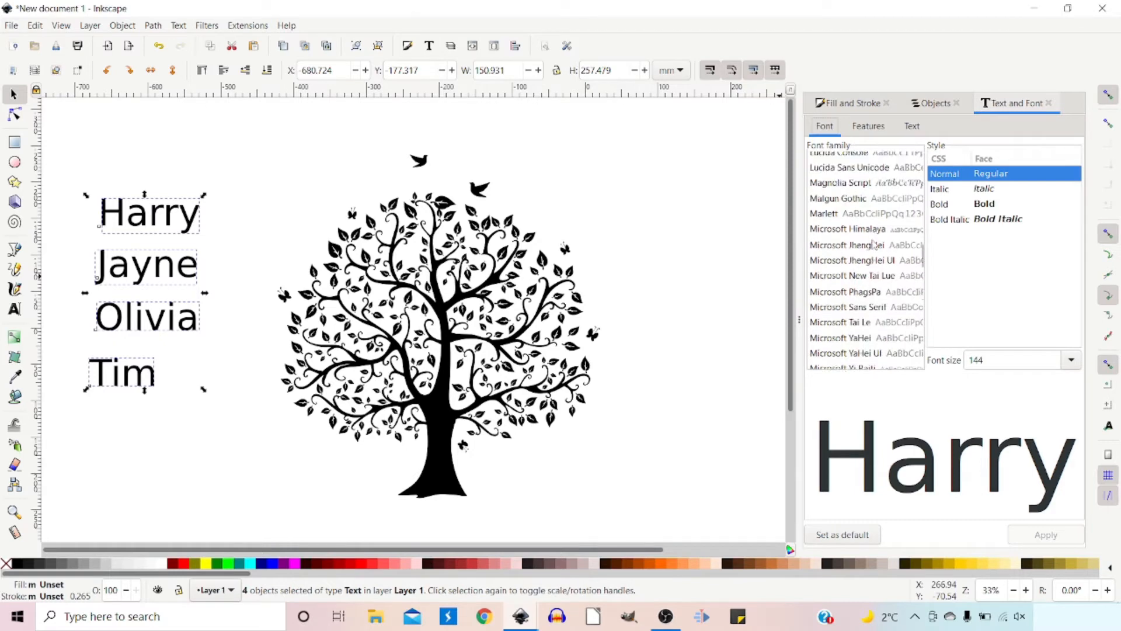
{"action": "left_click", "coordinate": [843, 183]}
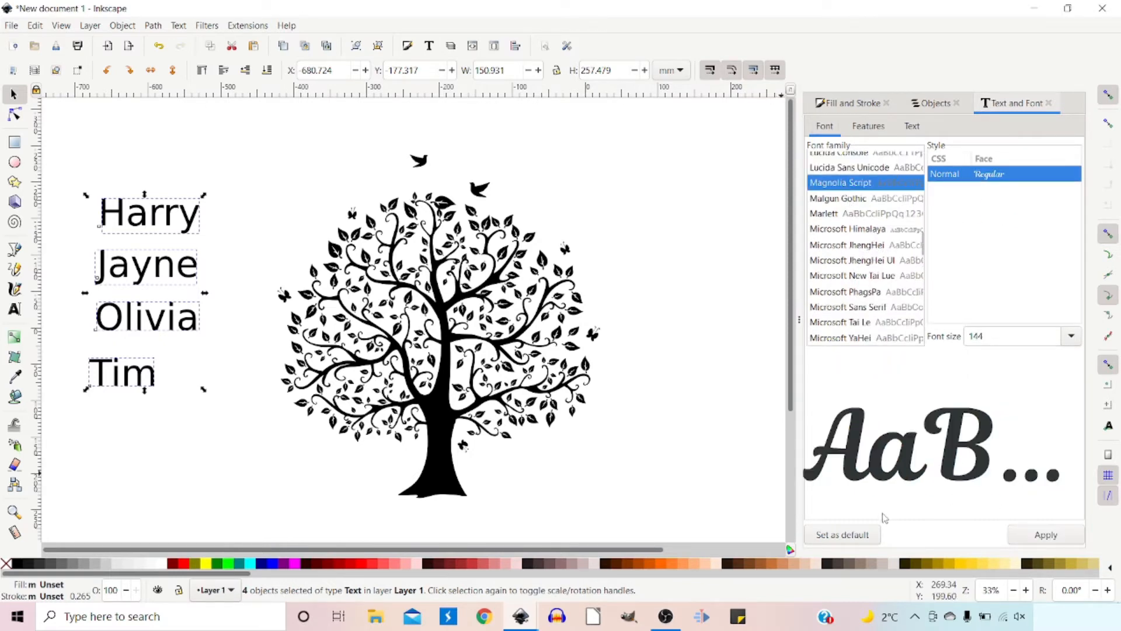
{"action": "left_click", "coordinate": [1045, 542]}
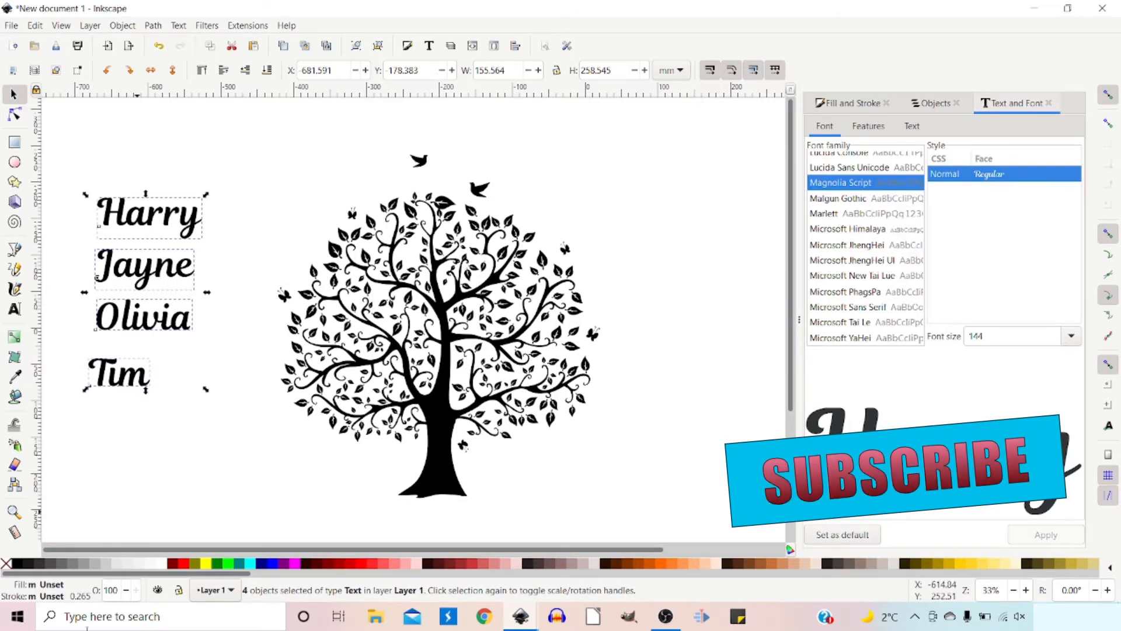
{"action": "left_click", "coordinate": [183, 567]}
{"action": "key", "text": "Escape"}
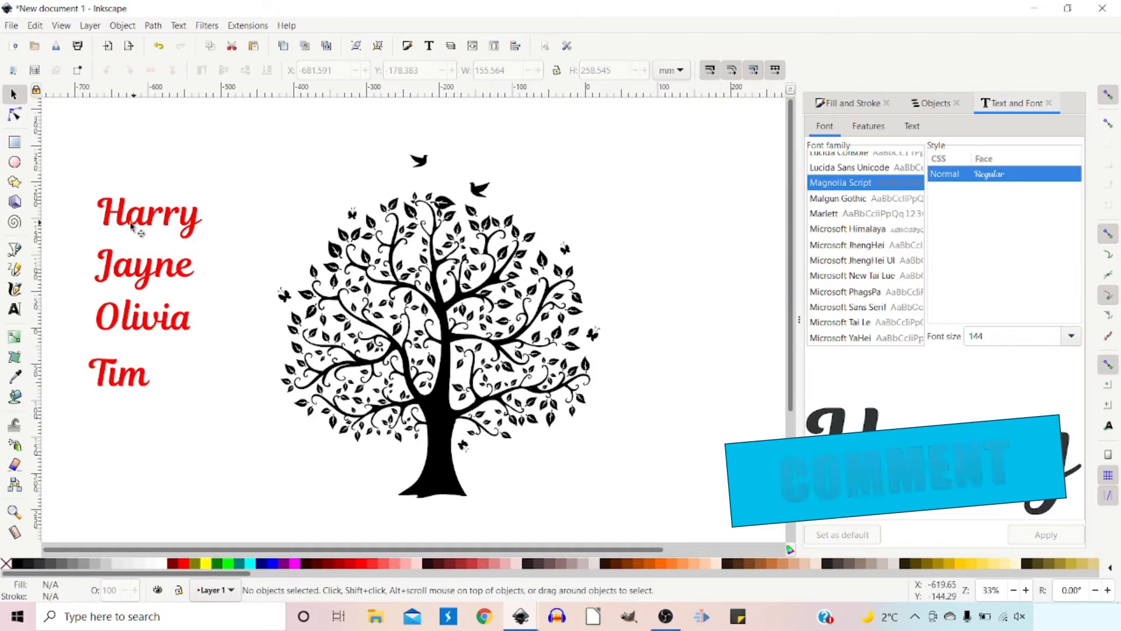
- Move each of the four names onto the tree's crown, staggered from top to trunk
{"action": "left_click_drag", "start_coordinate": [201, 237], "coordinate": [392, 272]}
{"action": "left_click_drag", "start_coordinate": [154, 280], "coordinate": [472, 315]}
{"action": "left_click_drag", "start_coordinate": [170, 326], "coordinate": [431, 345]}
{"action": "left_click_drag", "start_coordinate": [112, 381], "coordinate": [449, 385]}
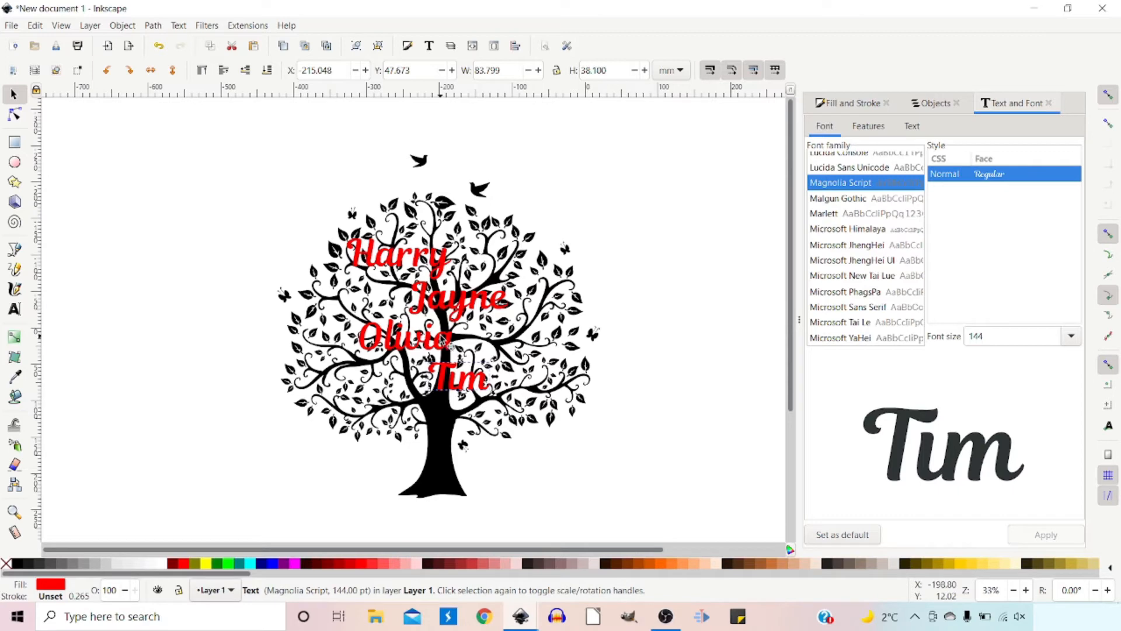
- Select all four names and enlarge them together proportionally to about 376 mm wide and 353 mm high
{"action": "left_click", "coordinate": [444, 340], "text": "shift"}
{"action": "left_click", "coordinate": [460, 302], "text": "shift"}
{"action": "left_click", "coordinate": [435, 265], "text": "shift"}
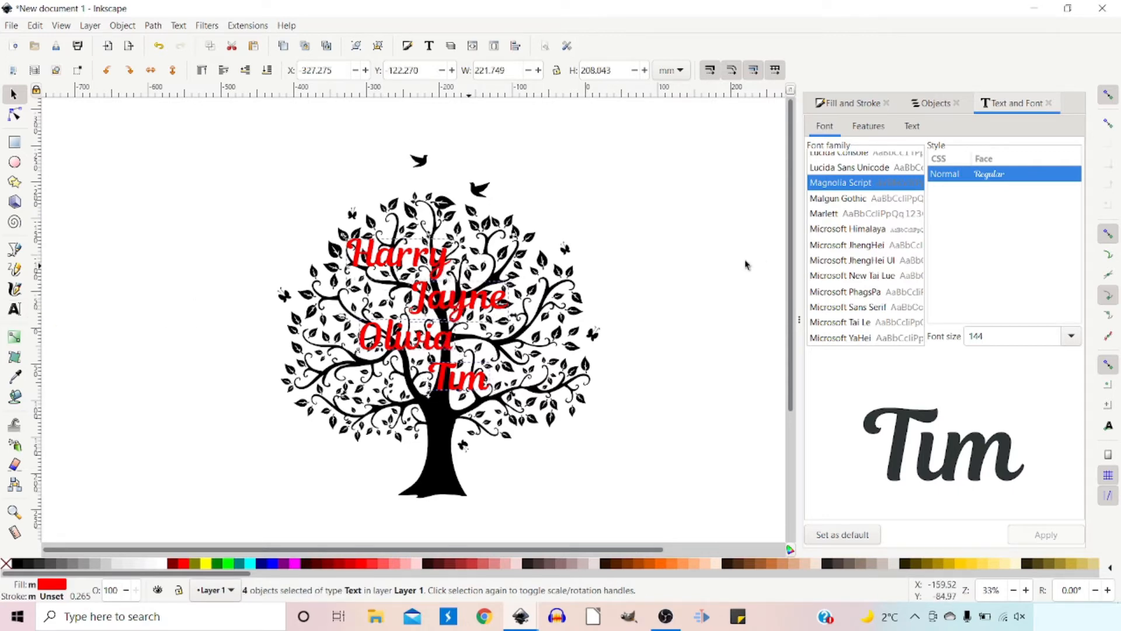
{"action": "left_click_drag", "start_coordinate": [513, 237], "coordinate": [826, 131]}
{"action": "left_click_drag", "start_coordinate": [605, 274], "coordinate": [728, 257]}
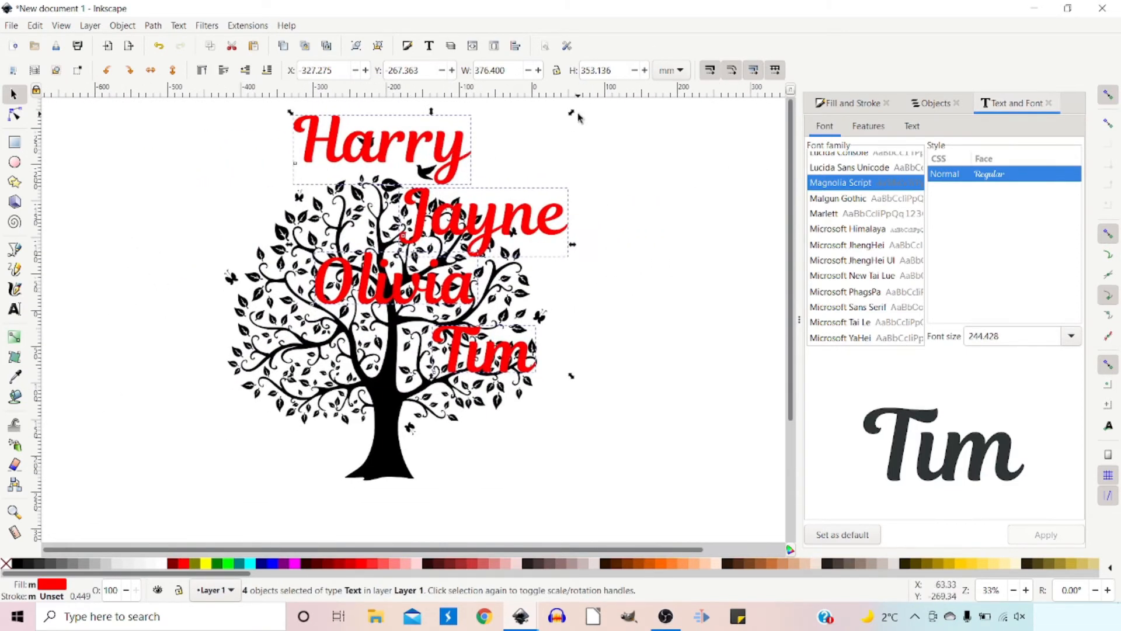
- Reposition the enlarged names individually into a tighter, staggered stack inside the tree's crown so that neighbouring names touch
{"action": "left_click_drag", "start_coordinate": [467, 165], "coordinate": [416, 214]}
{"action": "left_click", "coordinate": [523, 328]}
{"action": "left_click_drag", "start_coordinate": [354, 334], "coordinate": [351, 337]}
{"action": "left_click_drag", "start_coordinate": [429, 417], "coordinate": [421, 401]}
{"action": "left_click_drag", "start_coordinate": [413, 278], "coordinate": [411, 291]}
{"action": "left_click_drag", "start_coordinate": [352, 207], "coordinate": [408, 236]}
{"action": "left_click_drag", "start_coordinate": [376, 290], "coordinate": [371, 288]}
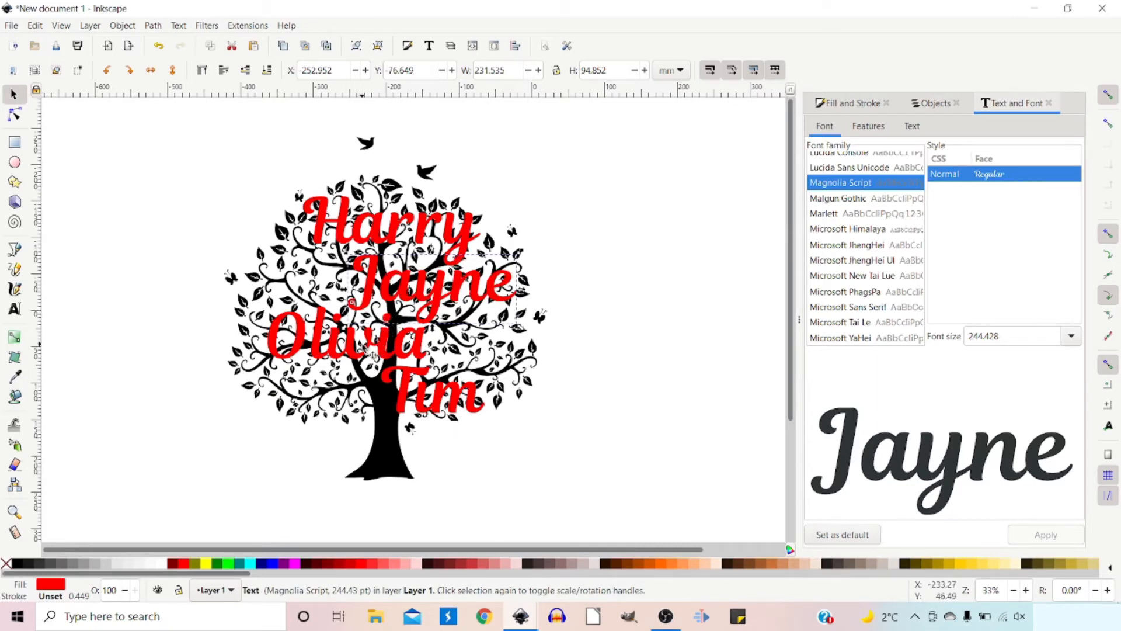
{"action": "left_click", "coordinate": [577, 220]}
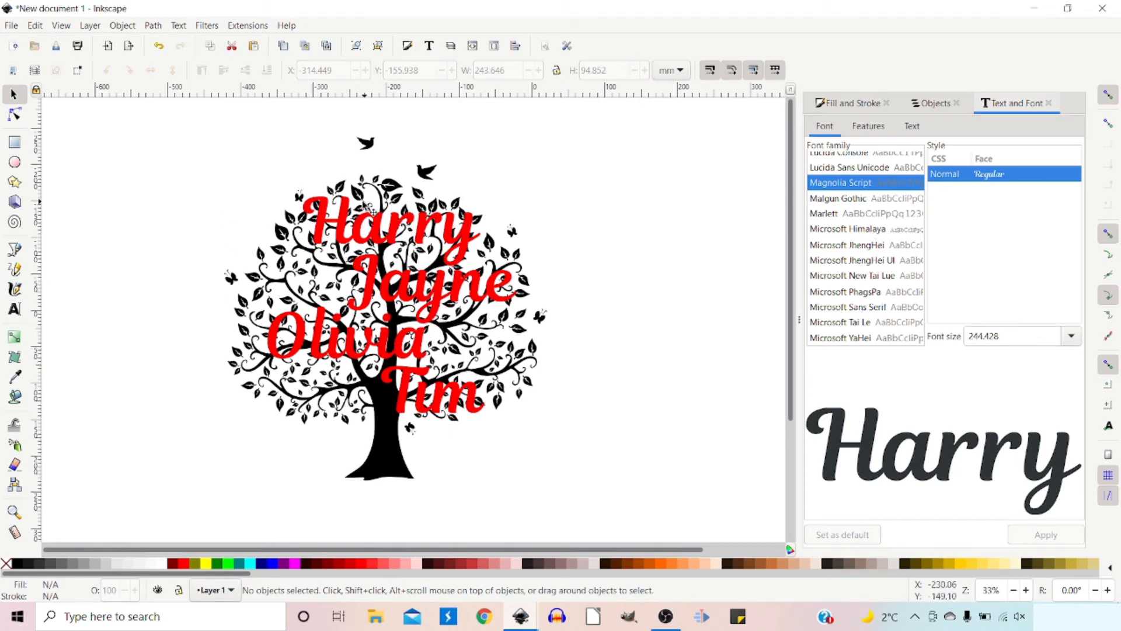
- Duplicate all four red names in place and fill the duplicates with yellow
{"action": "left_click", "coordinate": [351, 231]}
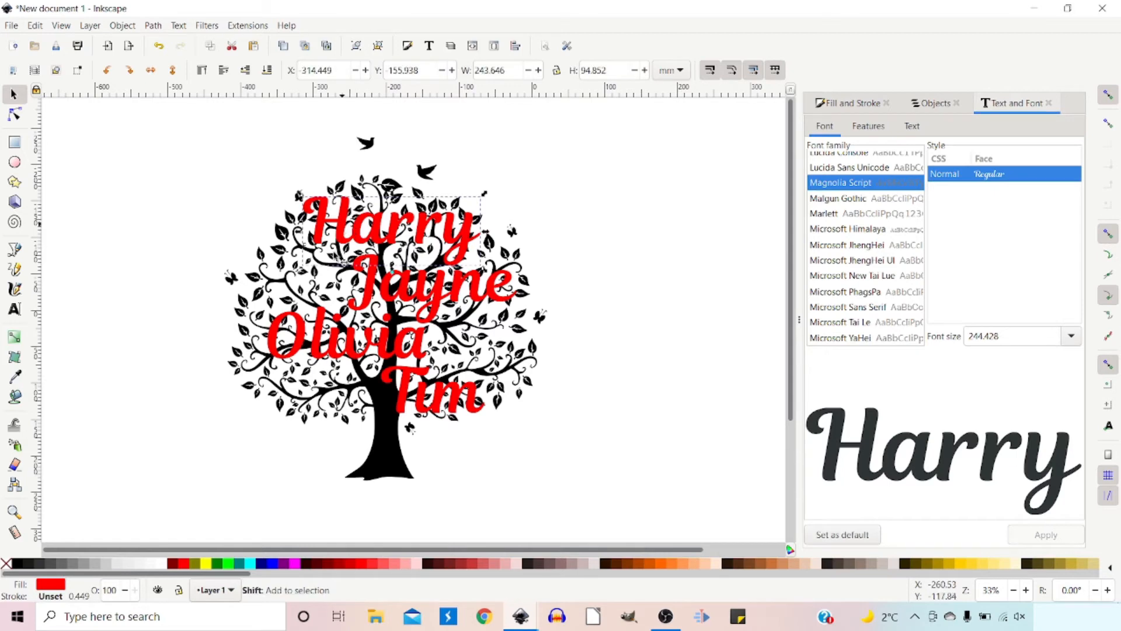
{"action": "left_click", "coordinate": [384, 290], "text": "shift"}
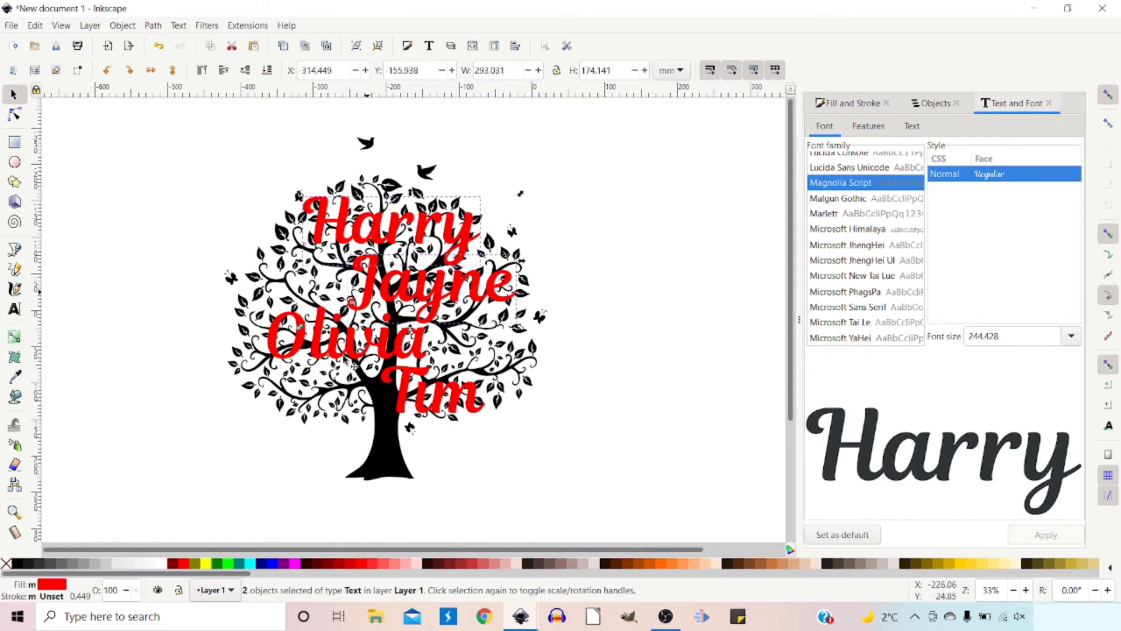
{"action": "left_click", "coordinate": [309, 353], "text": "shift"}
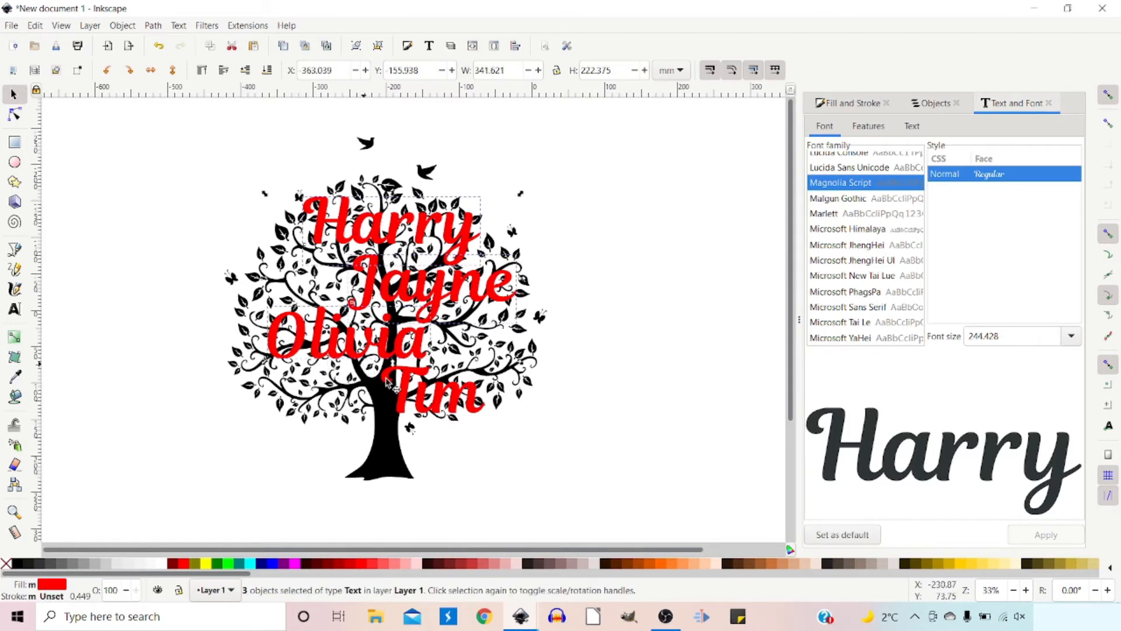
{"action": "left_click", "coordinate": [414, 397], "text": "shift"}
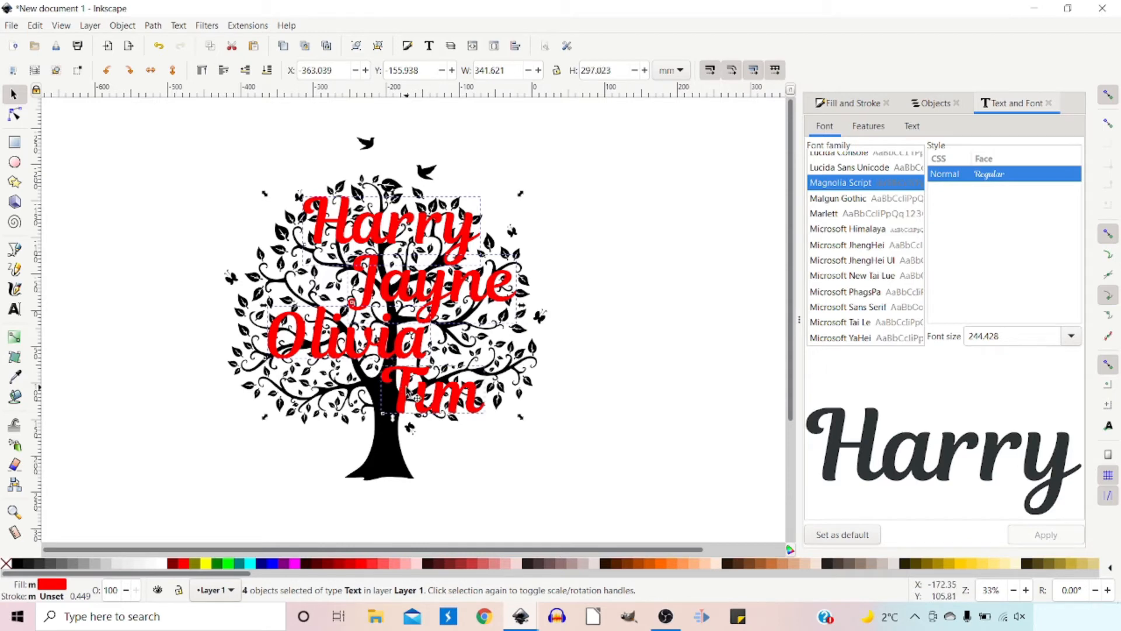
{"action": "key", "text": "ctrl"}
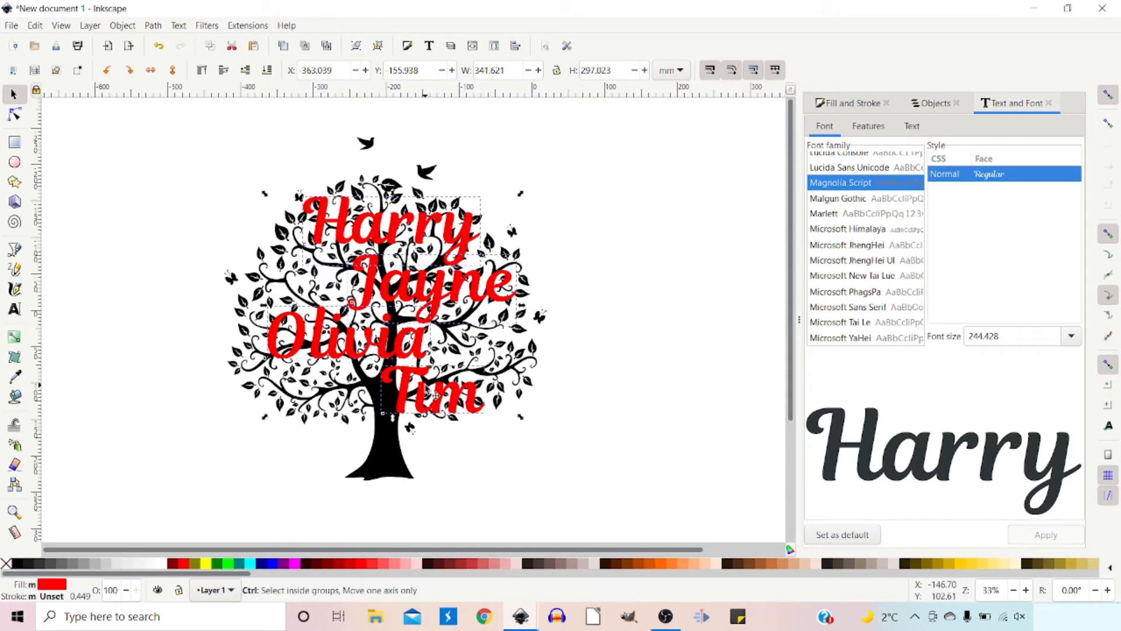
{"action": "key", "text": "ctrl+d"}
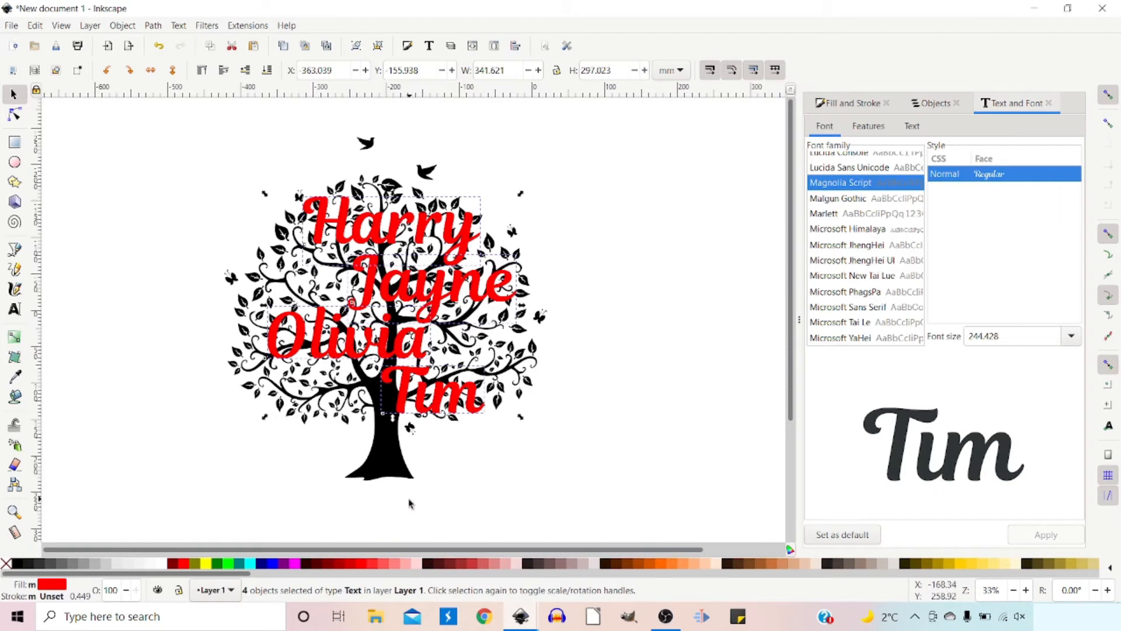
{"action": "left_click", "coordinate": [207, 564]}
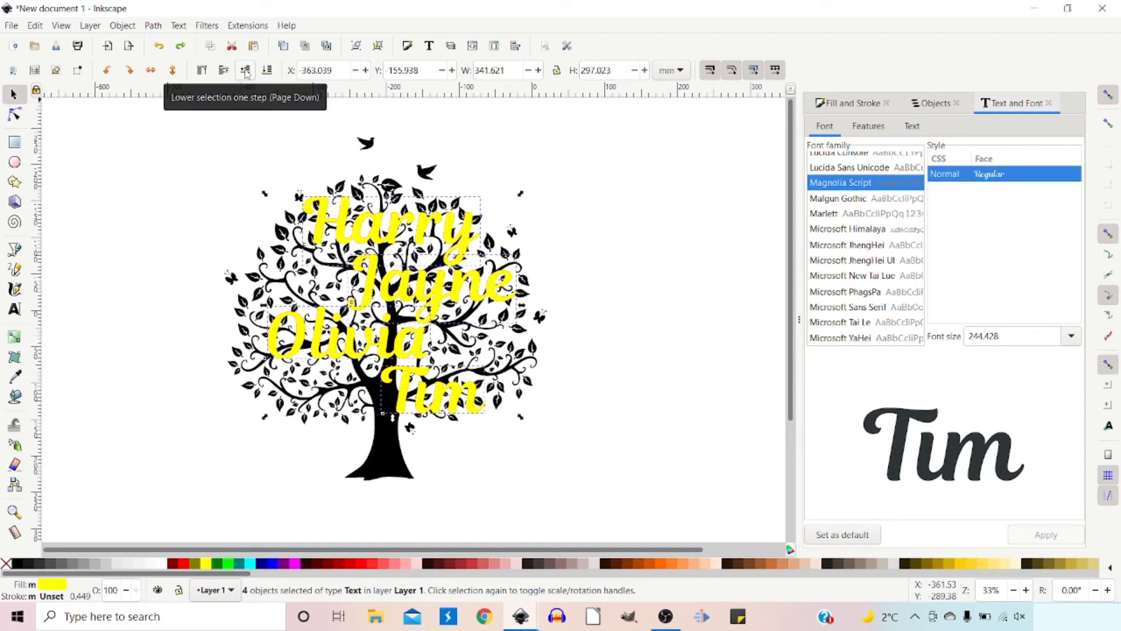
- Lower the yellow duplicates behind the red names and outset them to about 353 mm wide and 309 mm high overall
{"action": "left_click", "coordinate": [246, 70]}
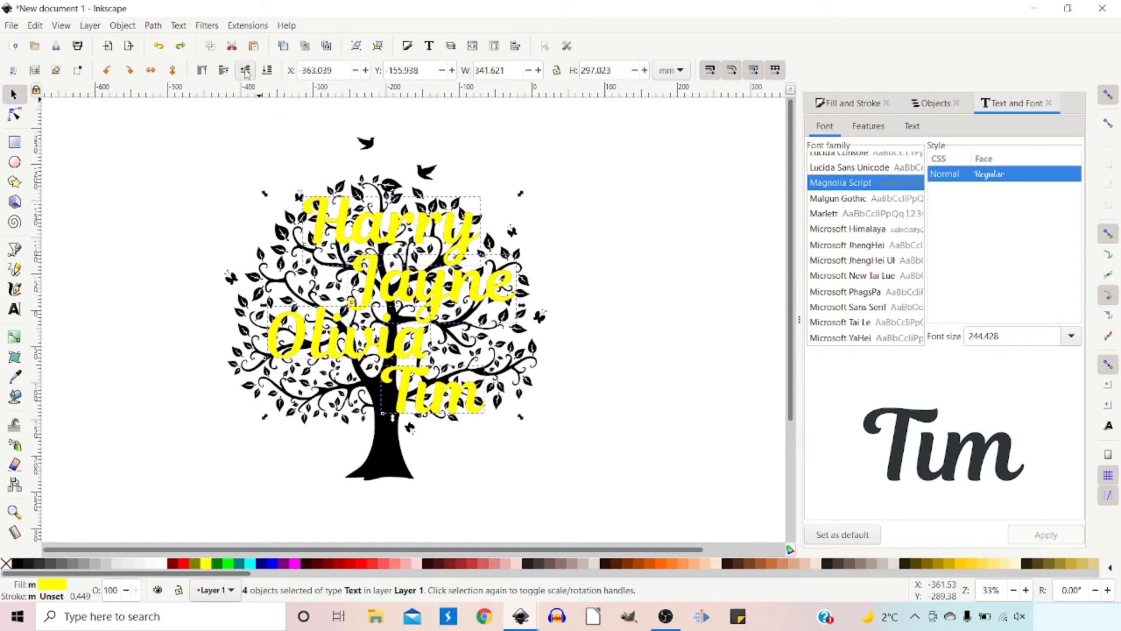
{"action": "left_click", "coordinate": [245, 70]}
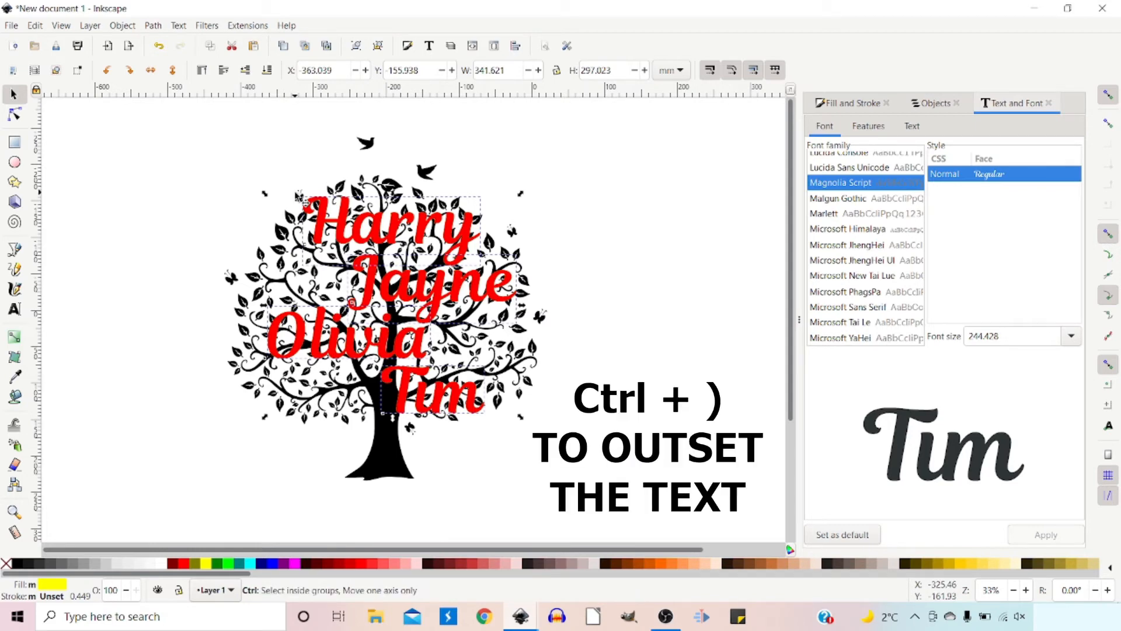
{"action": "key", "text": "ctrl+parenright"}
{"action": "key", "text": "ctrl+parenright"}
{"action": "key", "text": "ctrl+parenright"}
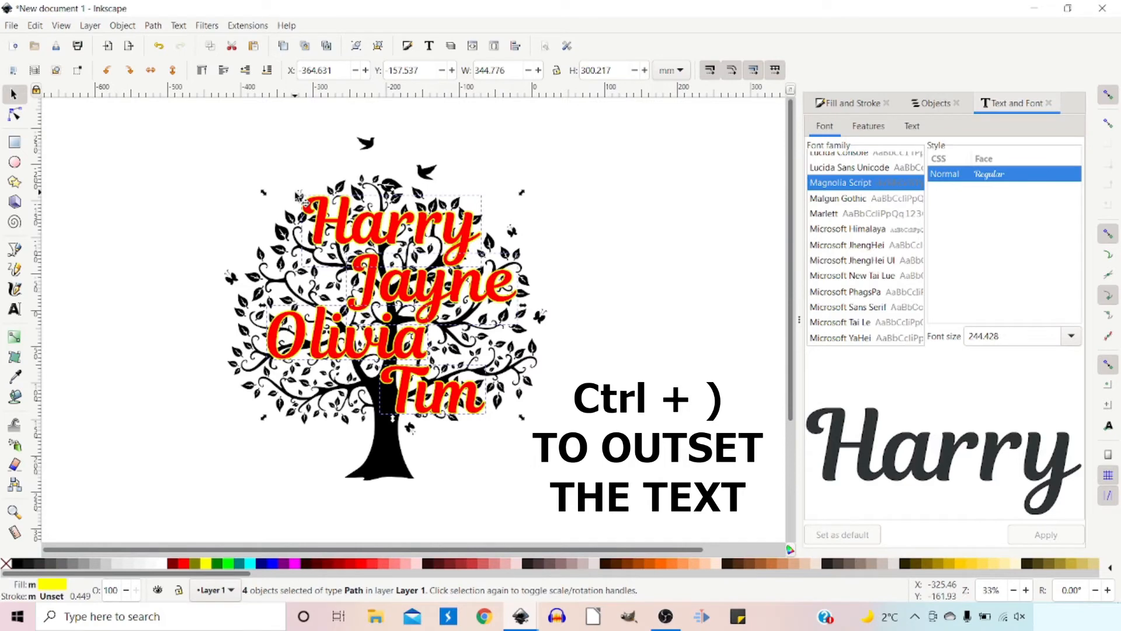
{"action": "key", "text": "ctrl+parenright"}
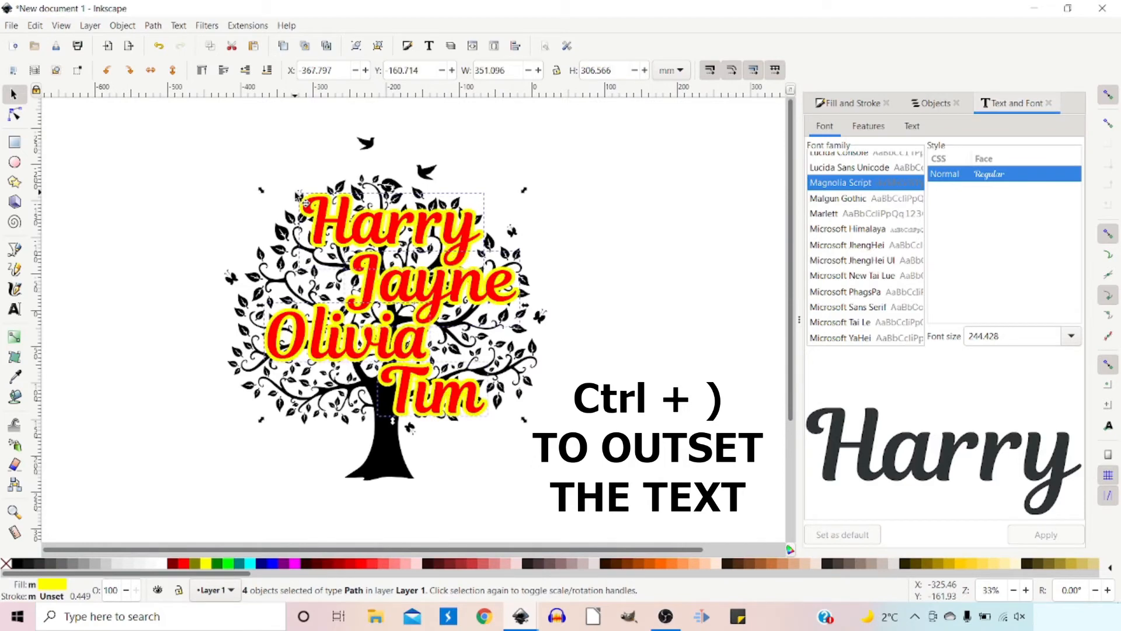
{"action": "key", "text": "ctrl+parenright"}
{"action": "key", "text": "ctrl+parenright"}
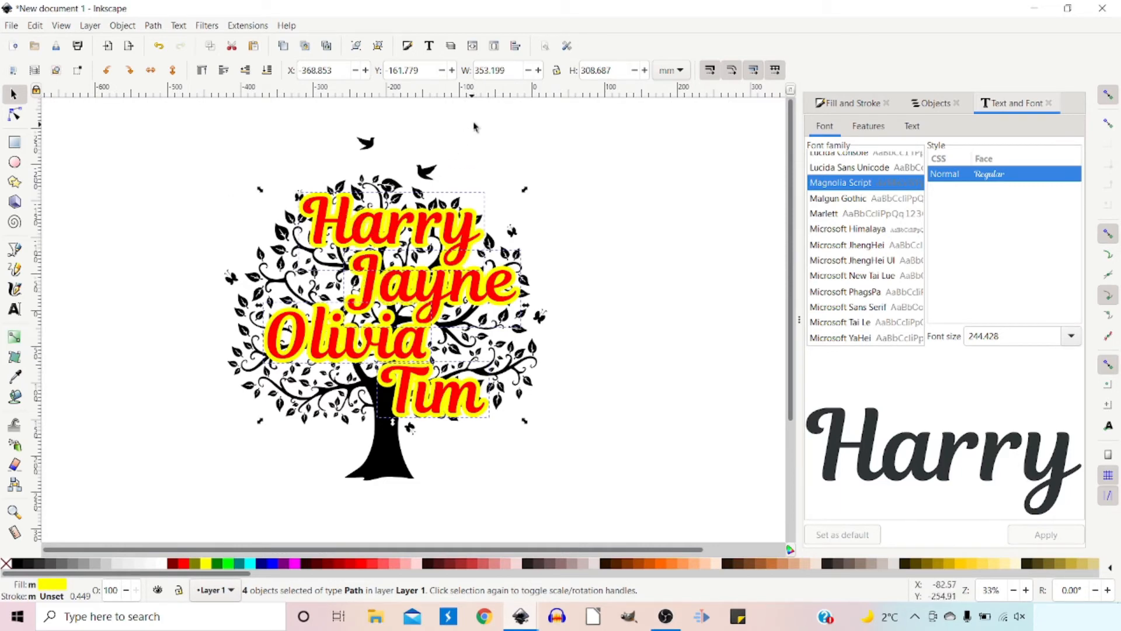
- Group the four outset copies behind the red names and fill the group with white
{"action": "left_click", "coordinate": [357, 47]}
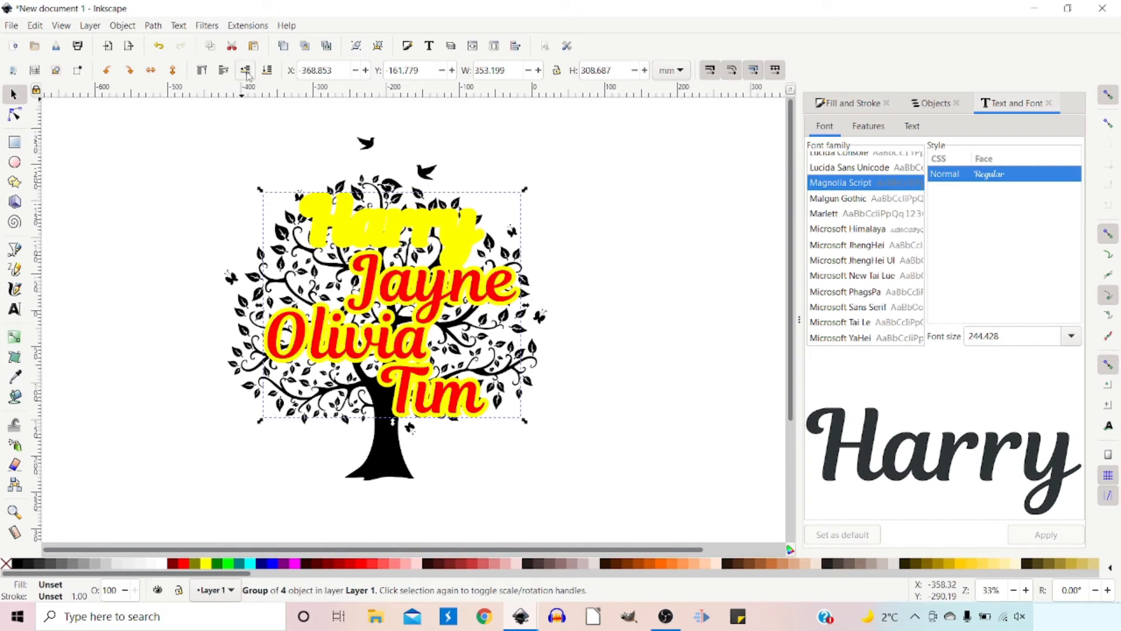
{"action": "left_click", "coordinate": [166, 568], "text": "shift"}
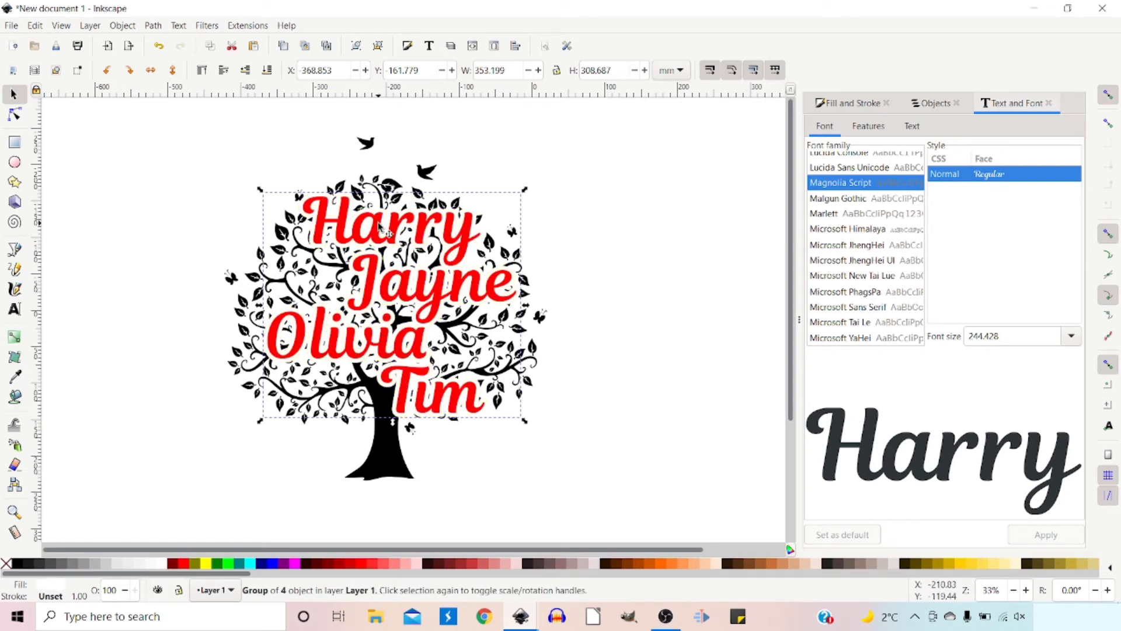
{"action": "key", "text": "shift"}
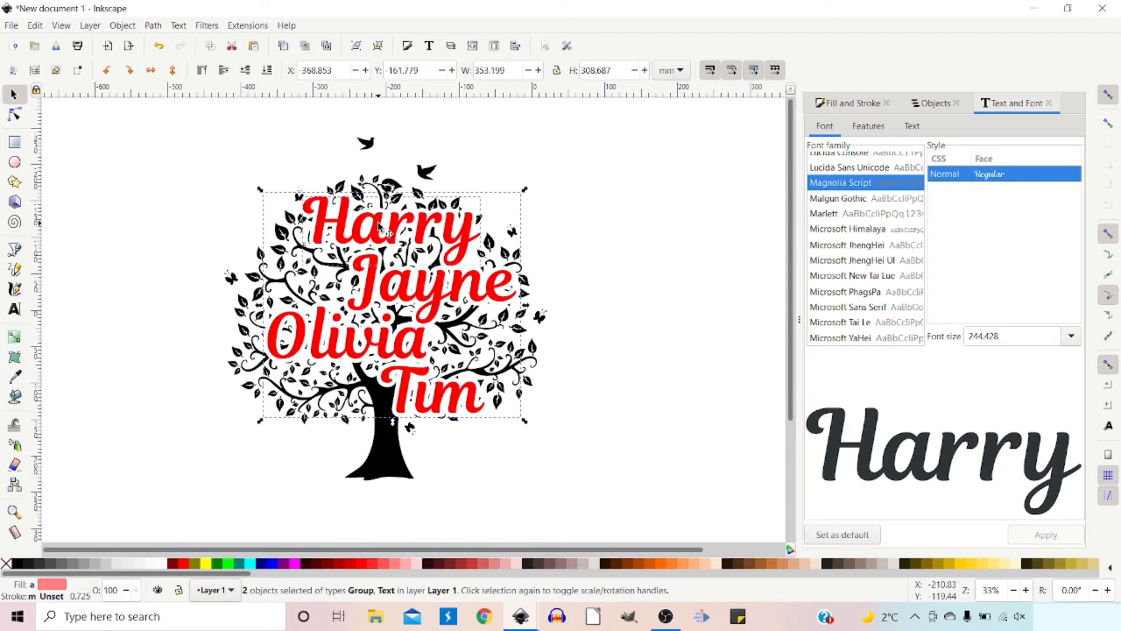
{"action": "left_click", "coordinate": [580, 231]}
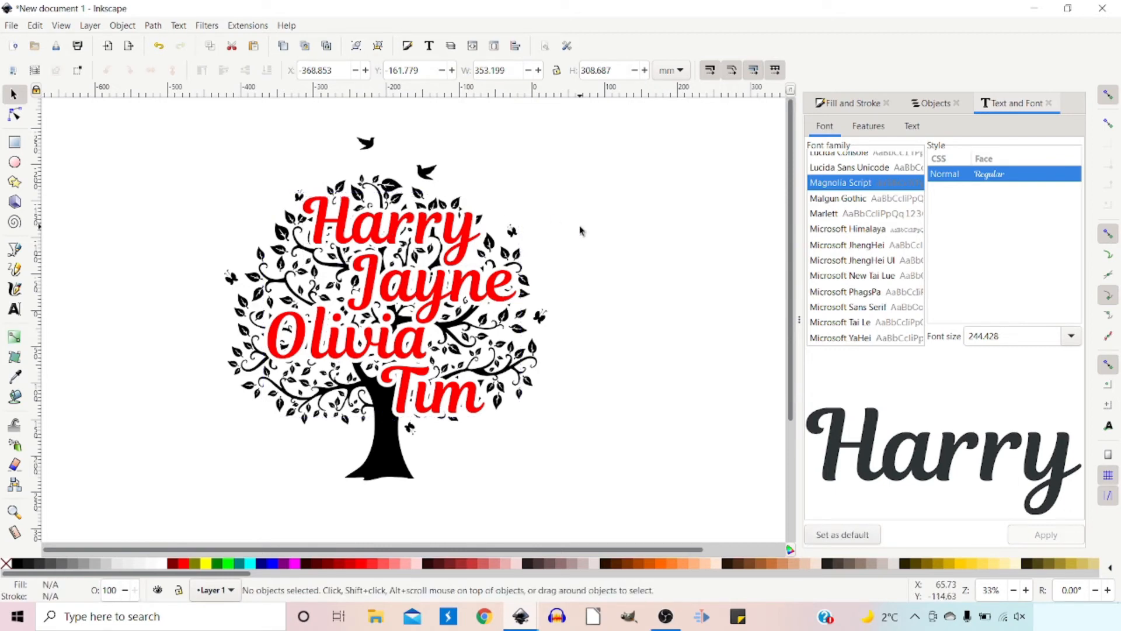
- Select the four red names and fill them with black
{"action": "left_click", "coordinate": [366, 230]}
{"action": "key", "text": "shift"}
{"action": "left_click", "coordinate": [372, 288], "text": "shift"}
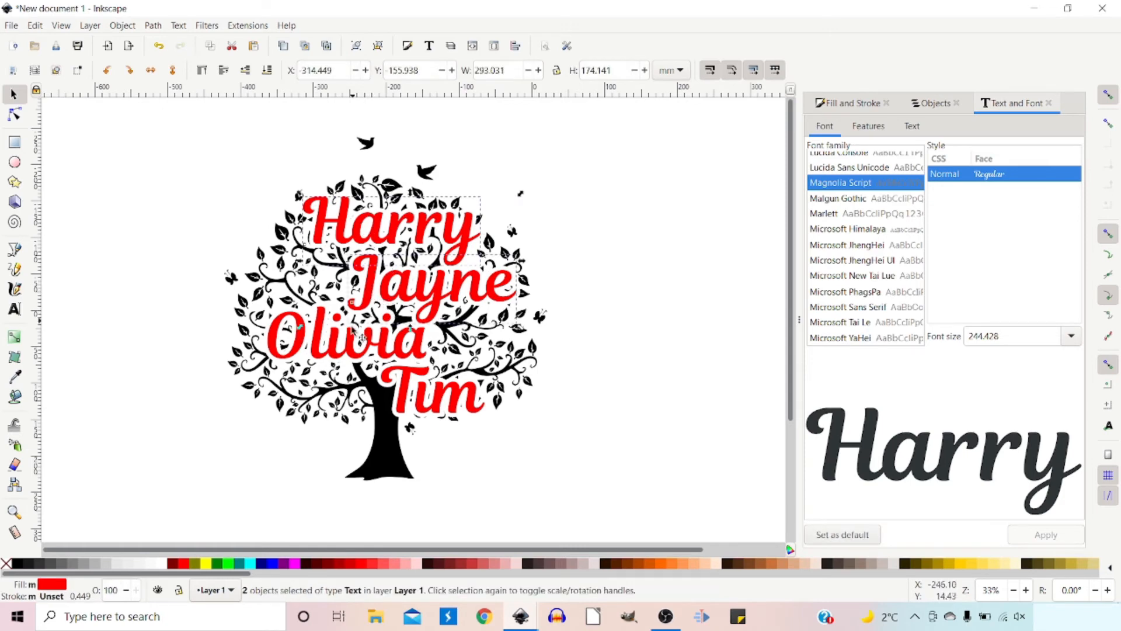
{"action": "left_click", "coordinate": [341, 354], "text": "shift"}
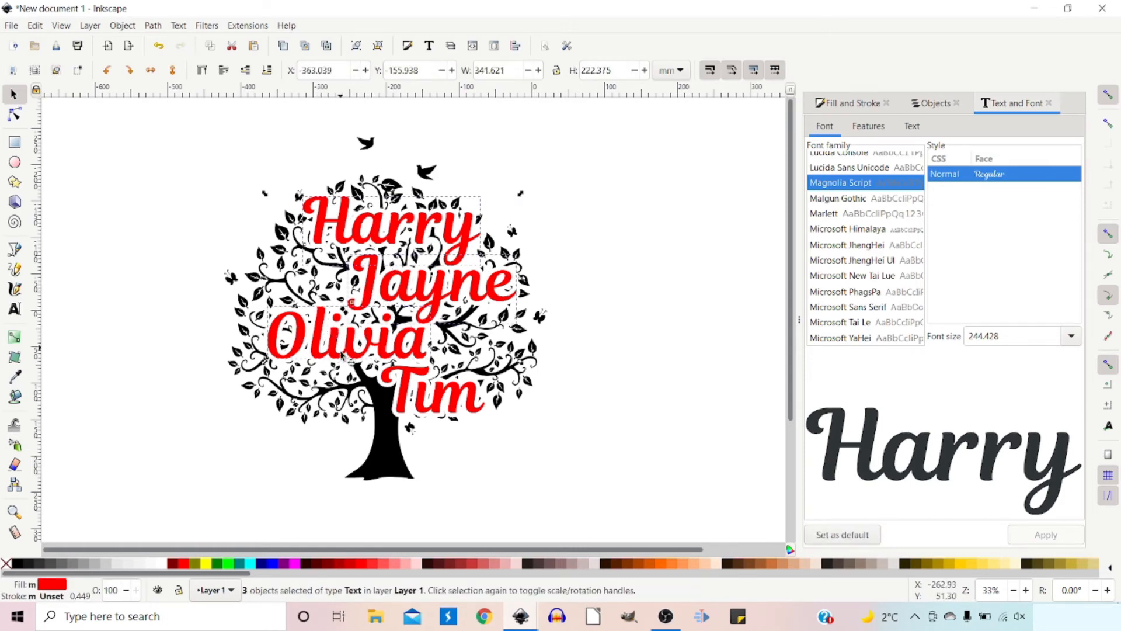
{"action": "left_click", "coordinate": [405, 399], "text": "shift"}
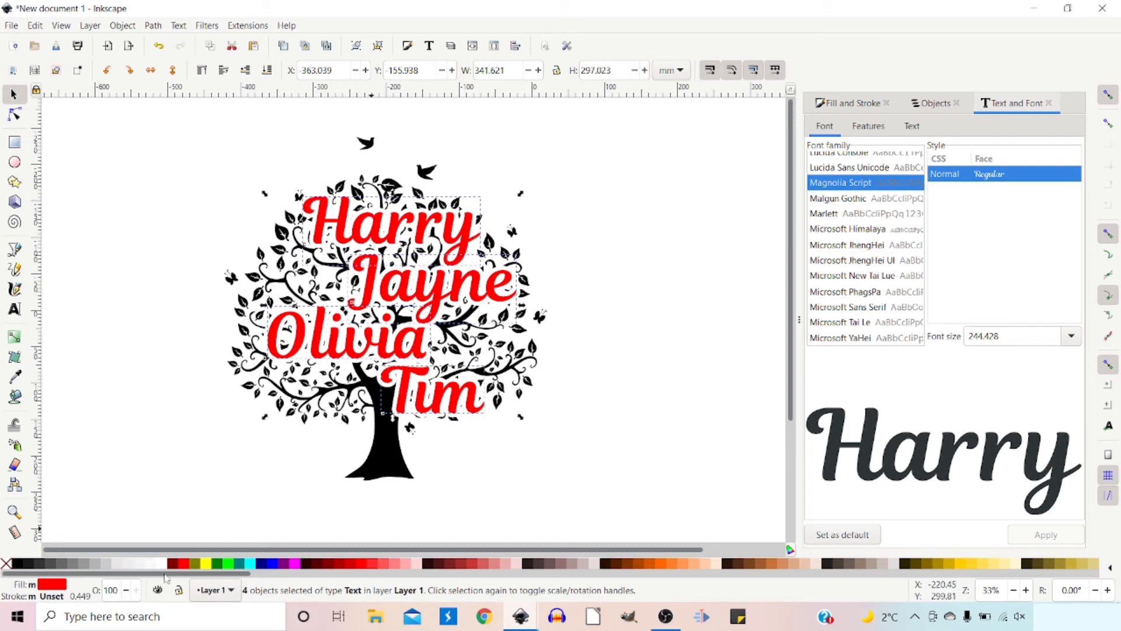
{"action": "left_click", "coordinate": [18, 564]}
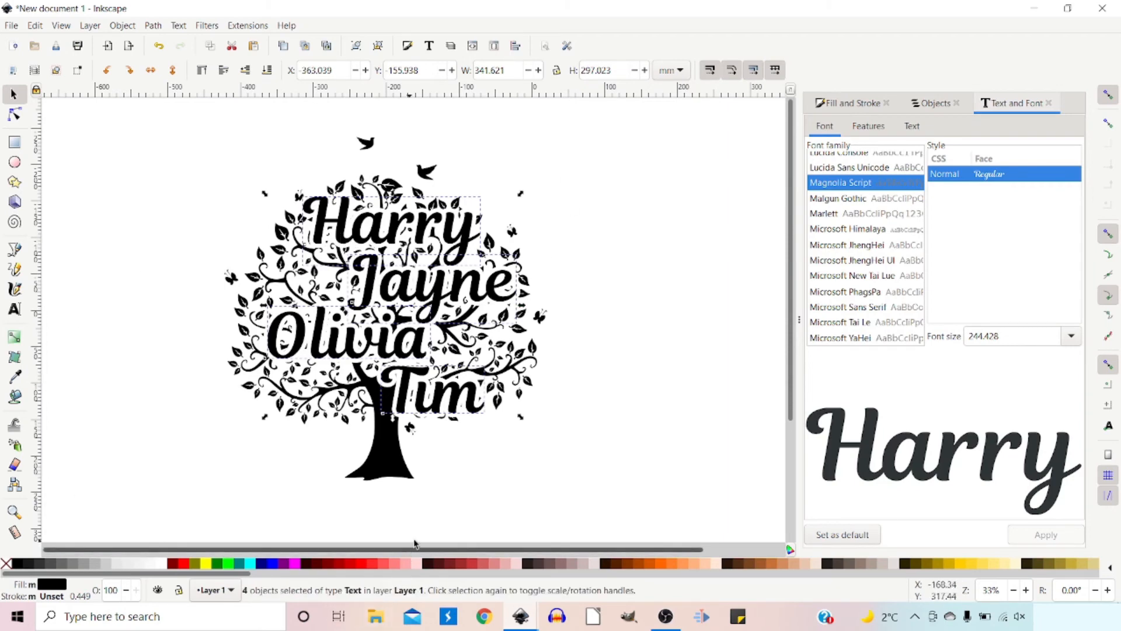
- Ungroup the white outset copies and merge them into one path with Union
{"action": "left_click", "coordinate": [934, 103]}
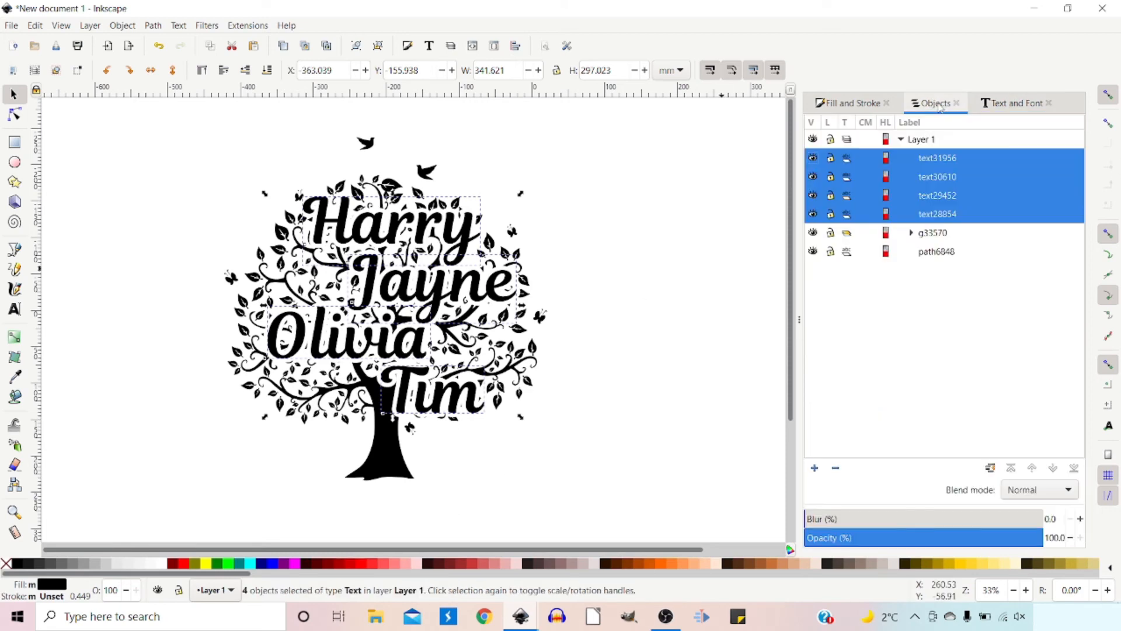
{"action": "left_click", "coordinate": [934, 235]}
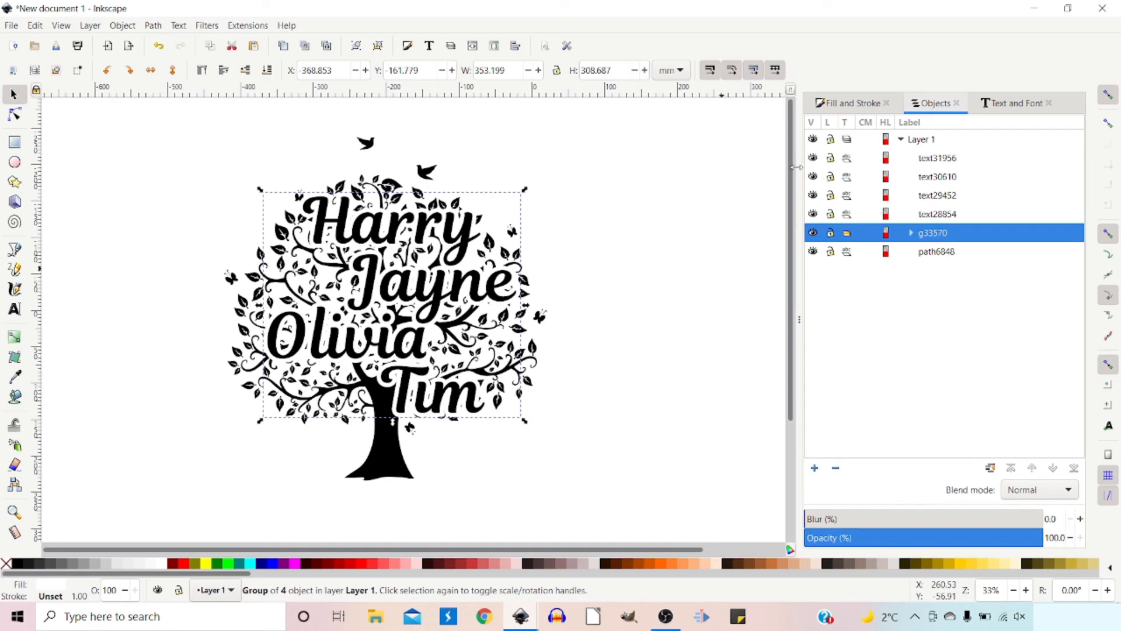
{"action": "left_click", "coordinate": [378, 47]}
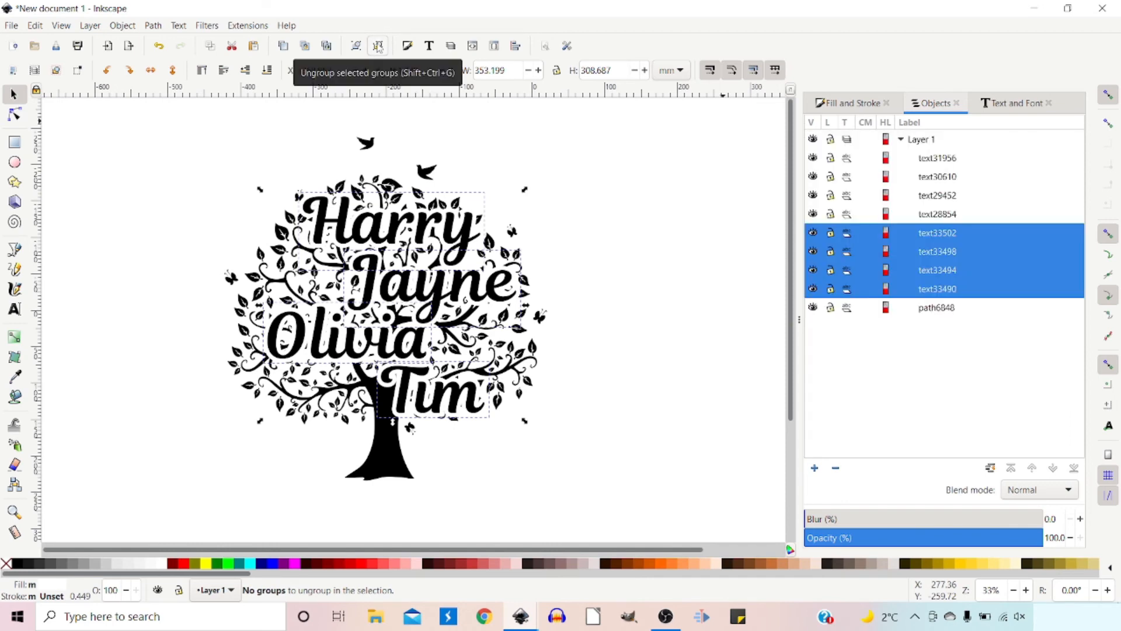
{"action": "left_click", "coordinate": [153, 25]}
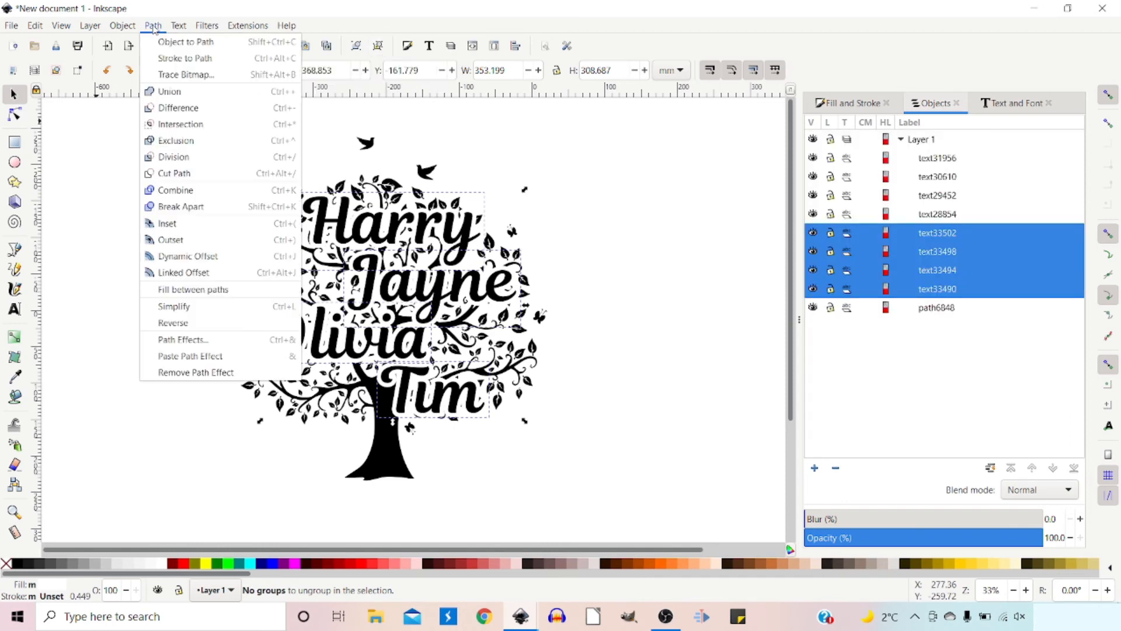
{"action": "left_click", "coordinate": [169, 94]}
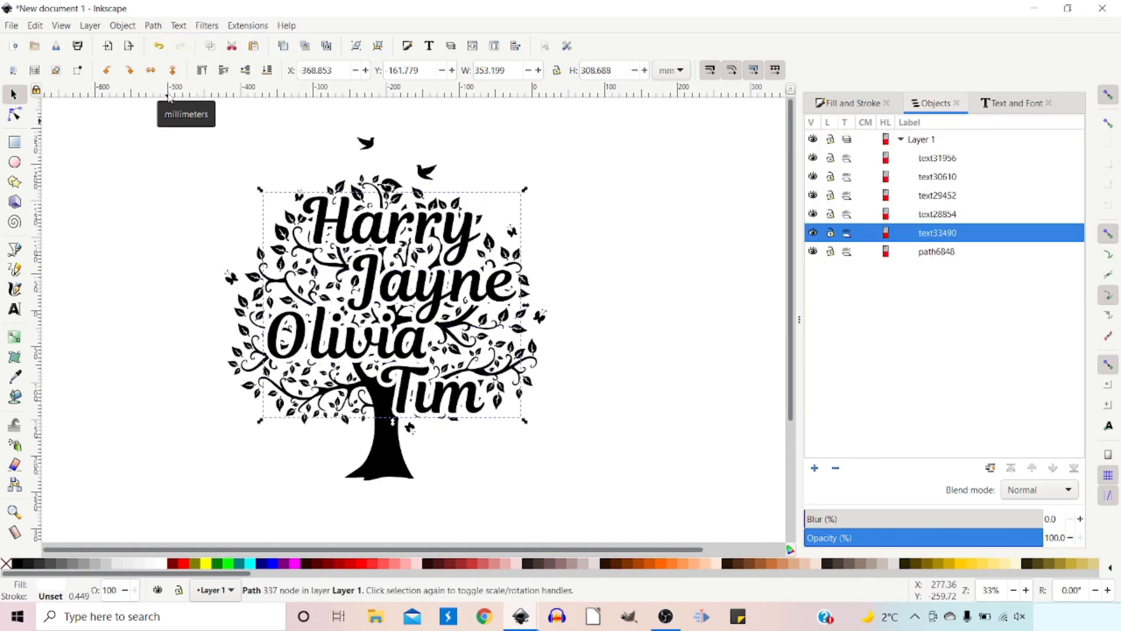
- Subtract the merged white outset shape from the tree path with Difference
{"action": "left_click", "coordinate": [430, 178], "text": "shift"}
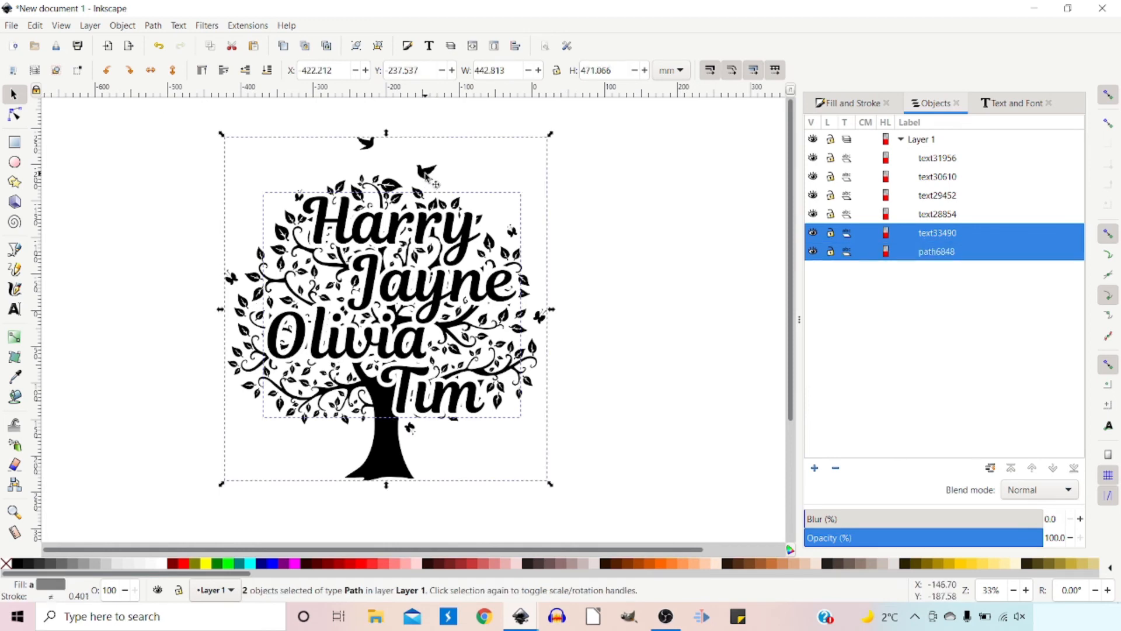
{"action": "left_click", "coordinate": [153, 27]}
{"action": "left_click", "coordinate": [183, 113]}
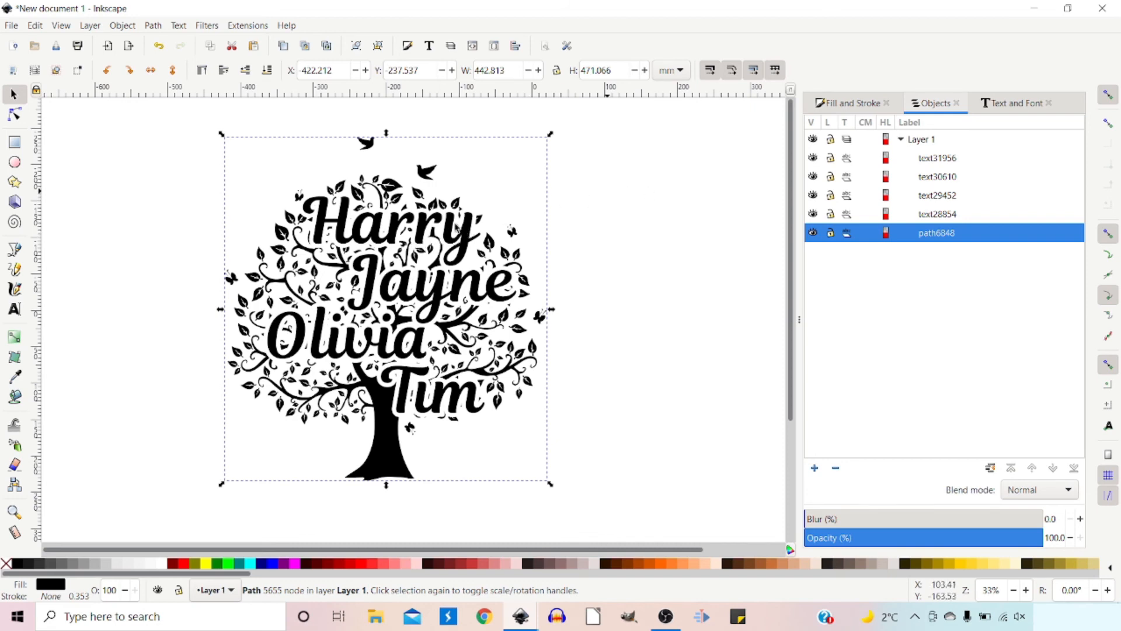
{"action": "left_click", "coordinate": [530, 216]}
- Select the four black names and merge them into a single path with Union
{"action": "left_click", "coordinate": [424, 234]}
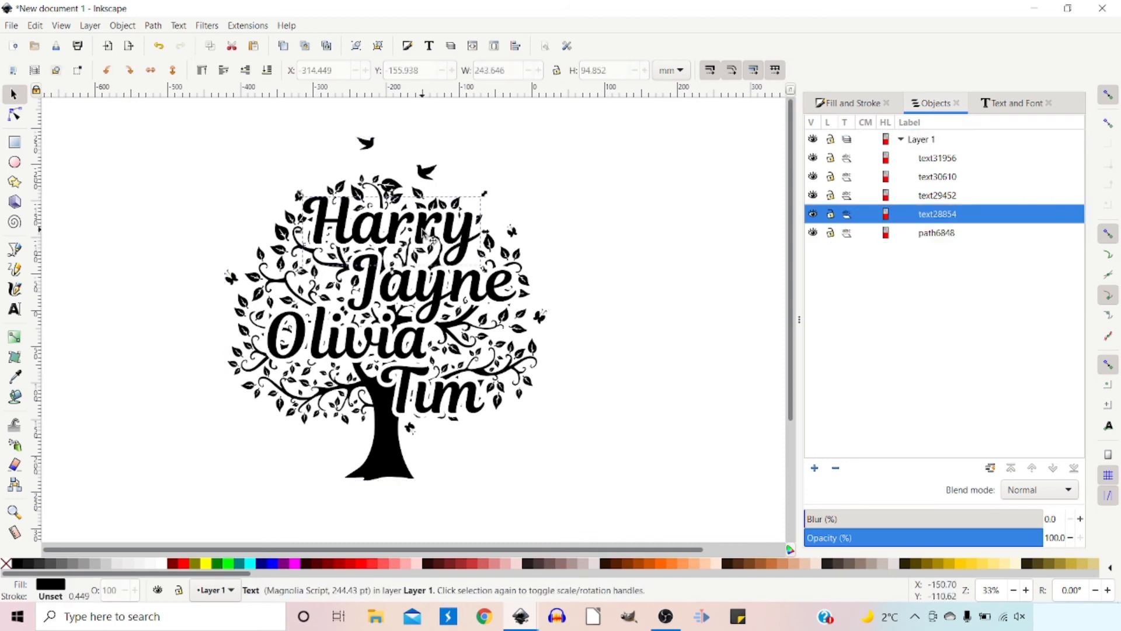
{"action": "key", "text": "shift"}
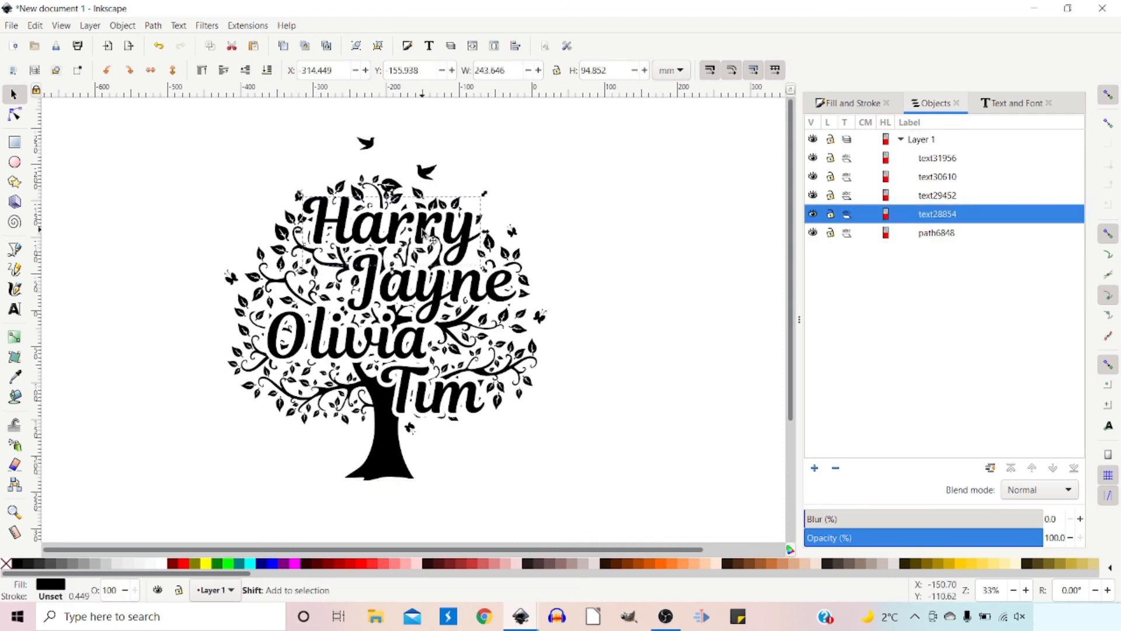
{"action": "left_click", "coordinate": [409, 286], "text": "shift"}
{"action": "left_click", "coordinate": [324, 349], "text": "shift"}
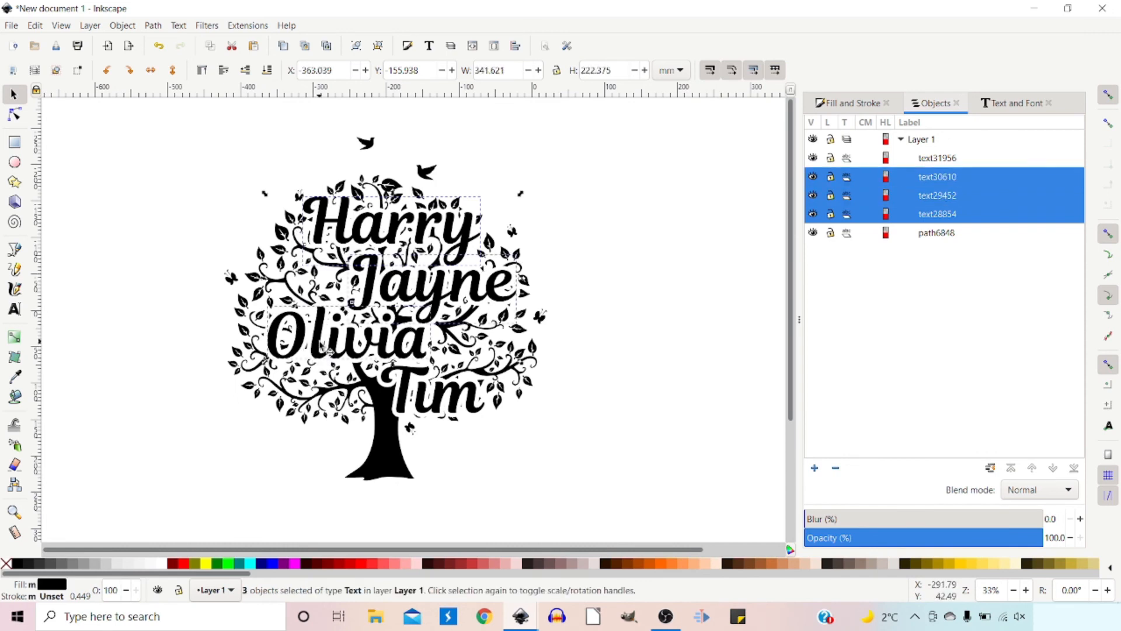
{"action": "left_click", "coordinate": [404, 385], "text": "shift"}
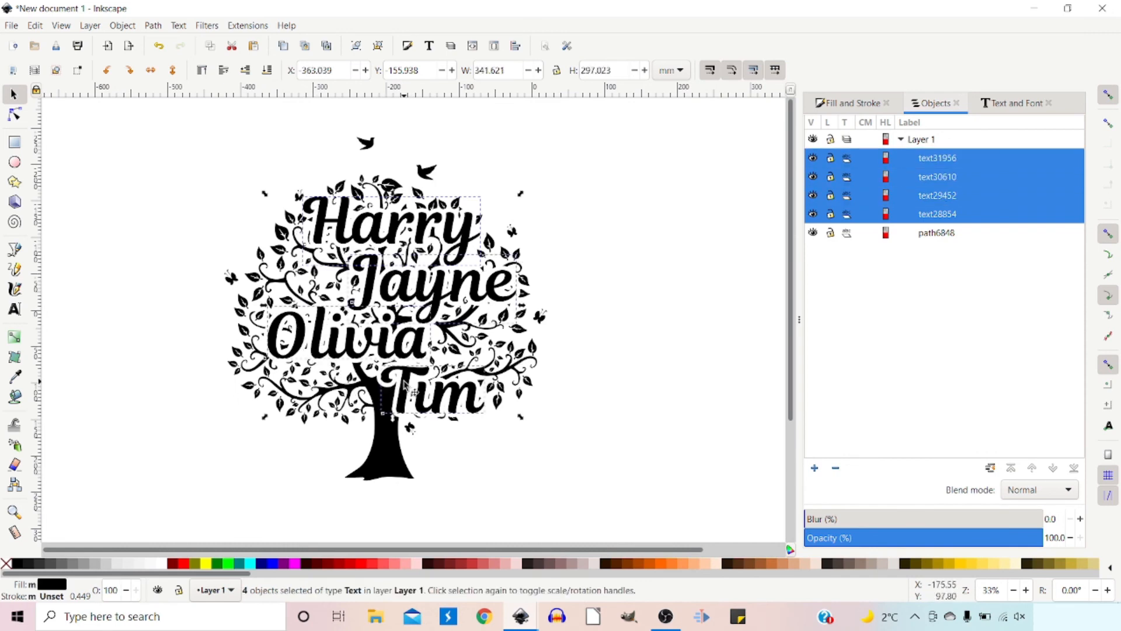
{"action": "left_click", "coordinate": [153, 26]}
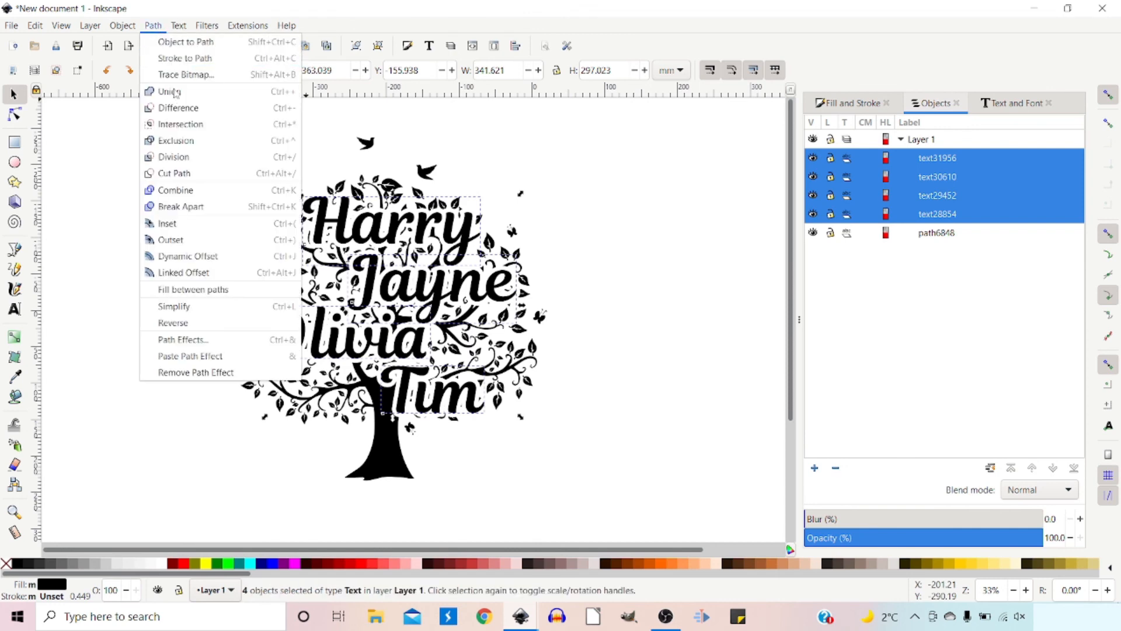
{"action": "left_click", "coordinate": [175, 93]}
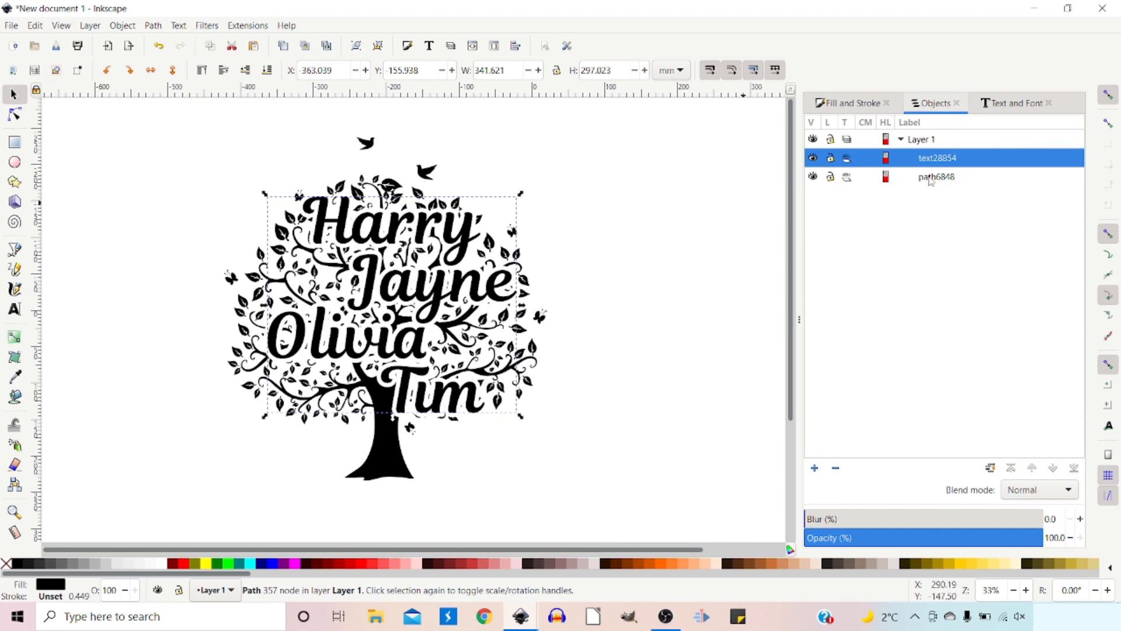
- Merge the combined names path and the cut-out tree into one path with Union
{"action": "key", "text": "shift"}
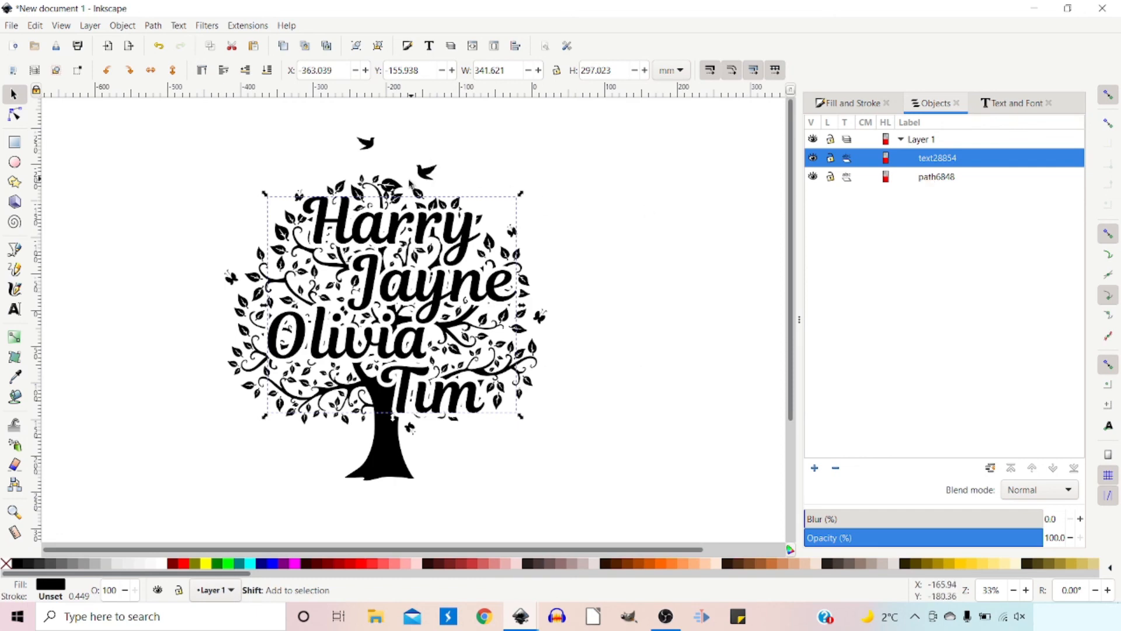
{"action": "left_click", "coordinate": [399, 187], "text": "shift"}
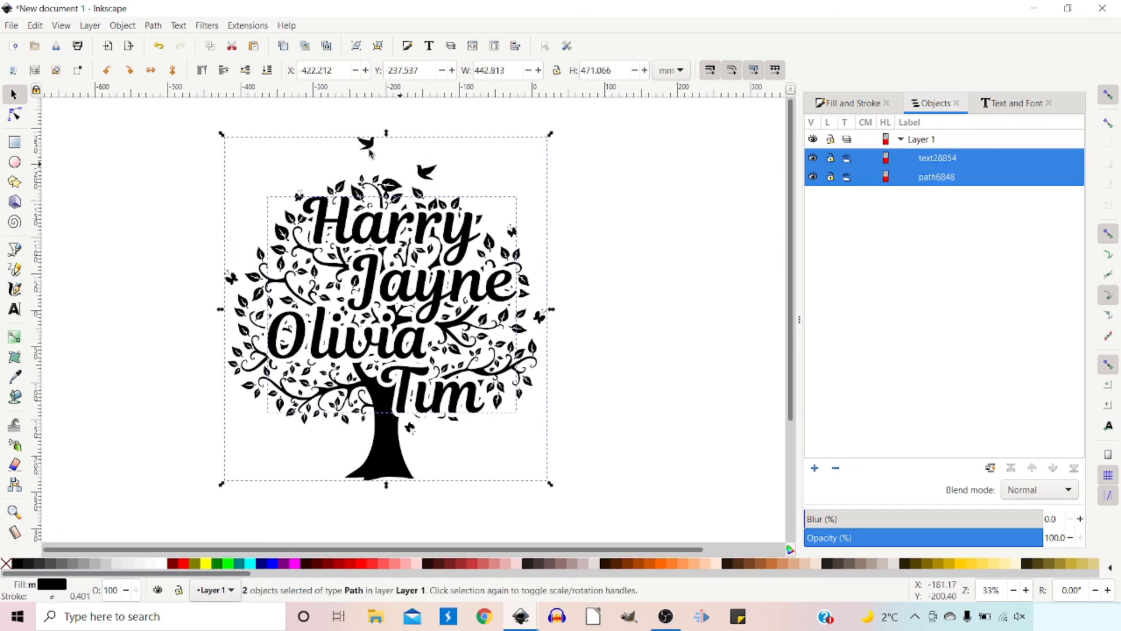
{"action": "left_click", "coordinate": [153, 26]}
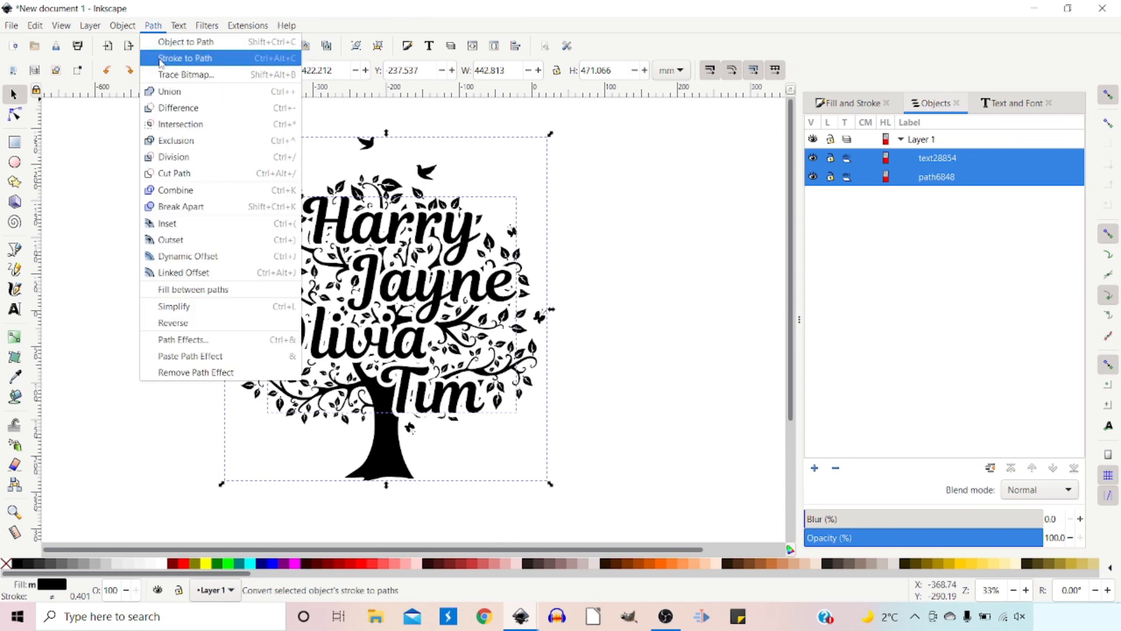
{"action": "left_click", "coordinate": [178, 93]}
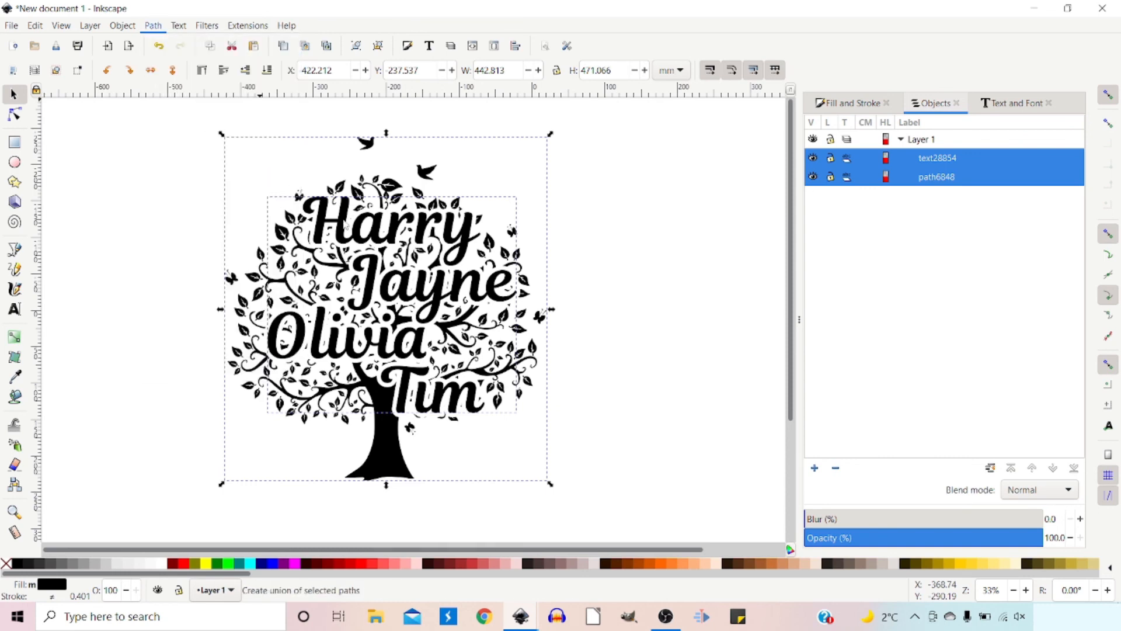
{"action": "left_click", "coordinate": [514, 468]}
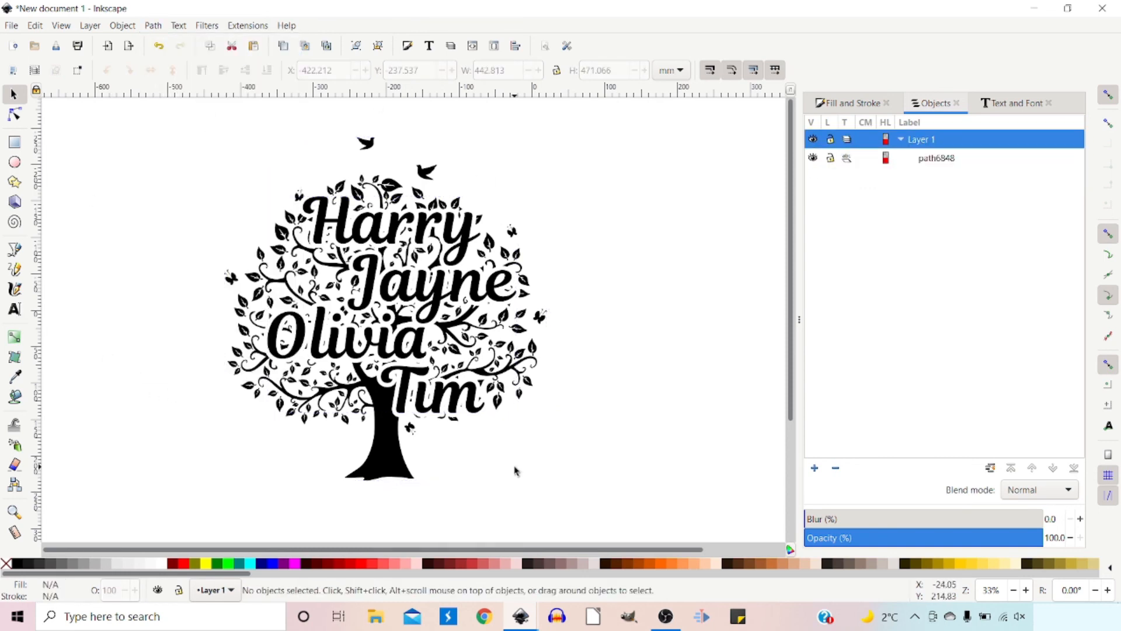